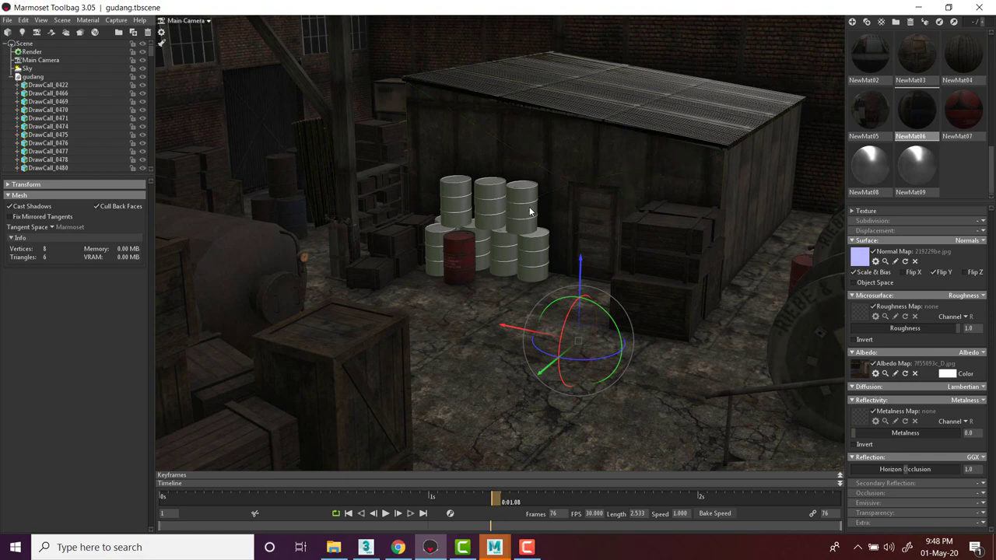
Create a new material and assign it to the stack of untextured barrels beside the shed
scroll(486, 208, "up", 2)
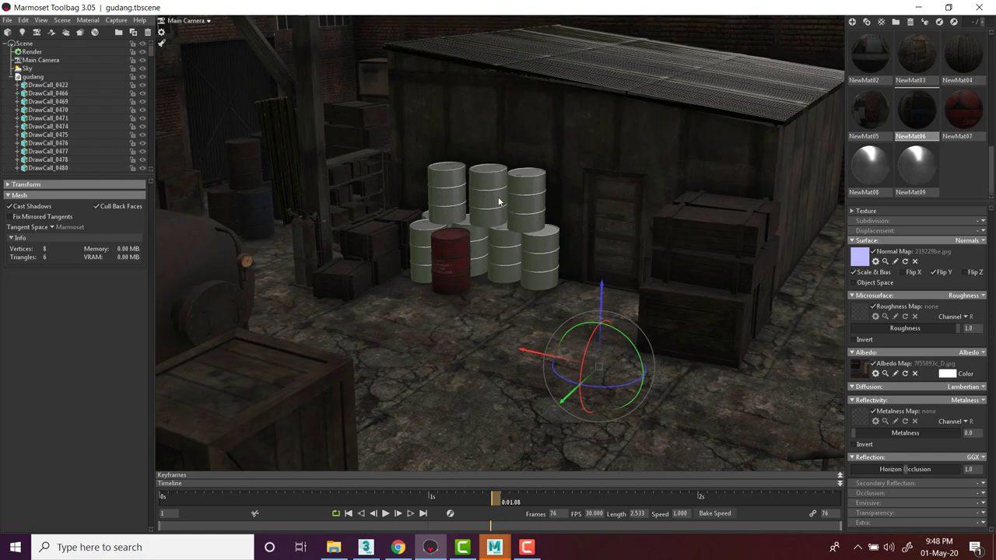
scroll(496, 209, "down", 1)
scroll(496, 217, "up", 6)
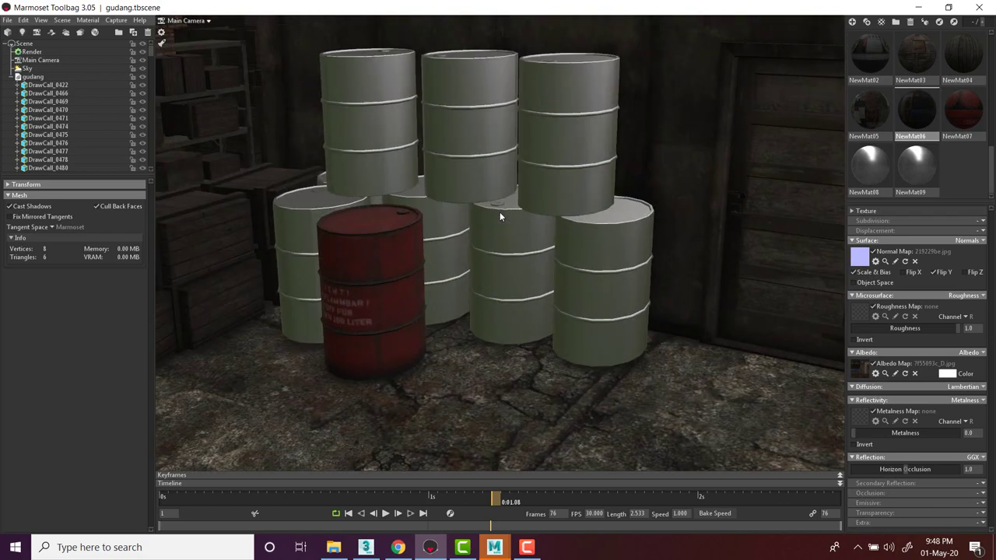
scroll(499, 216, "down", 6)
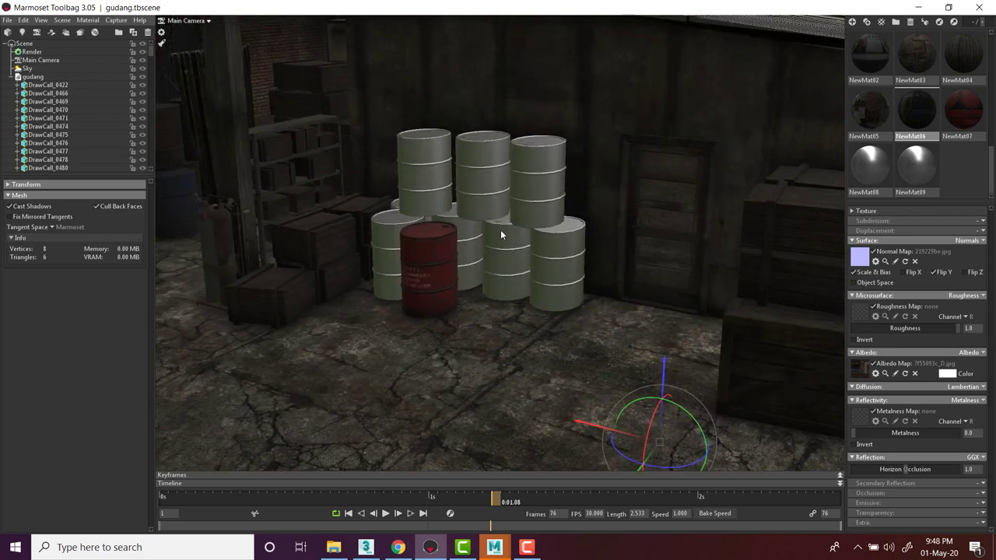
left_click_drag(500, 230, 597, 250)
scroll(596, 263, "up", 5)
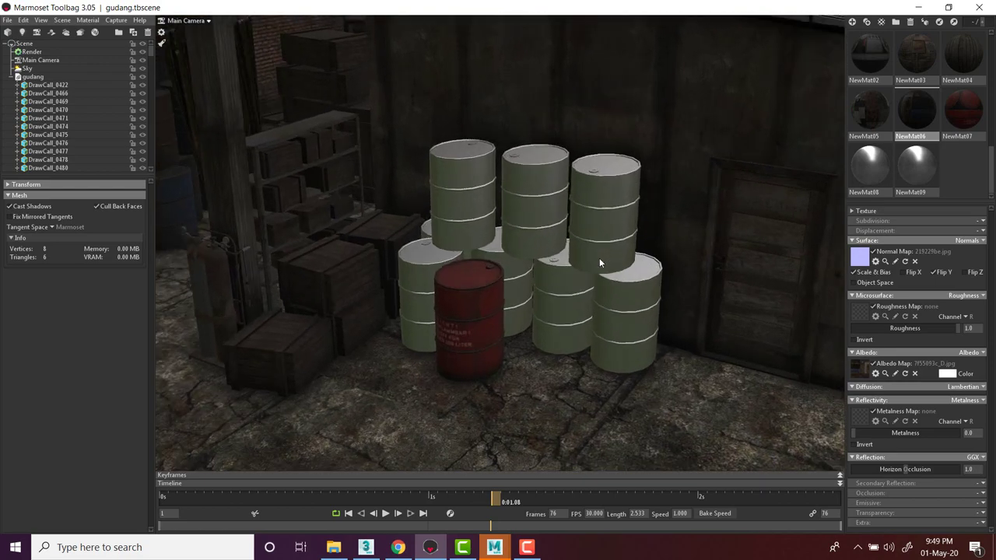
left_click_drag(599, 260, 579, 253)
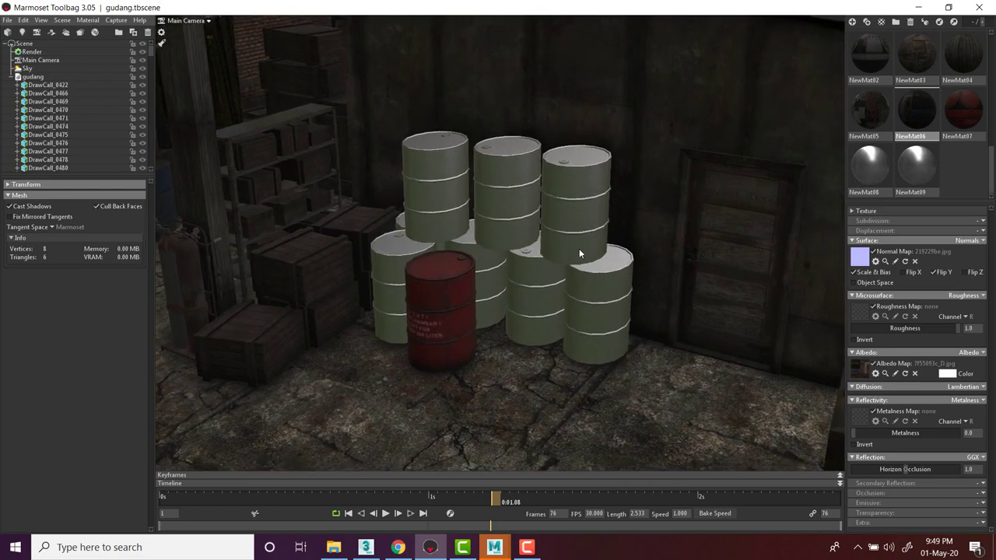
left_click(579, 199)
left_click(952, 188)
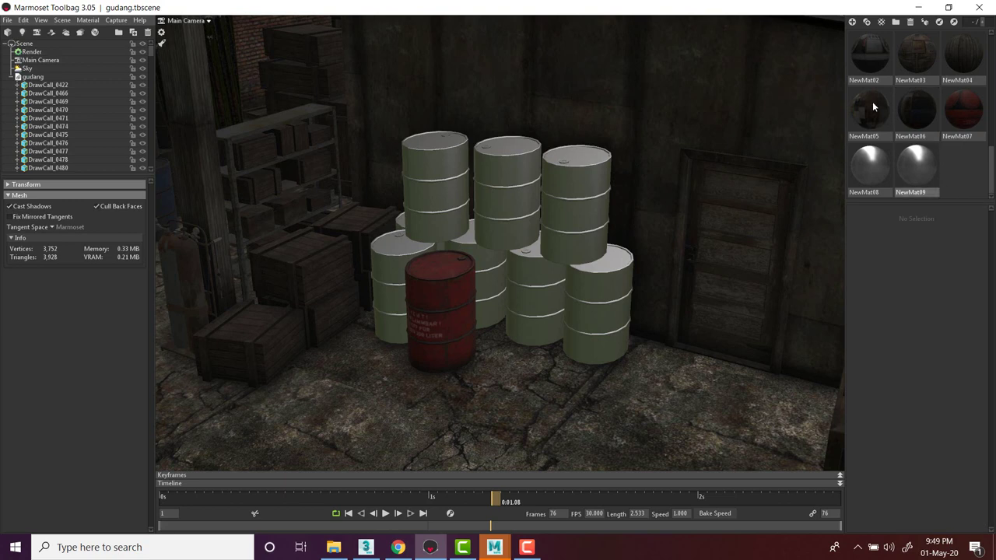
left_click(852, 22)
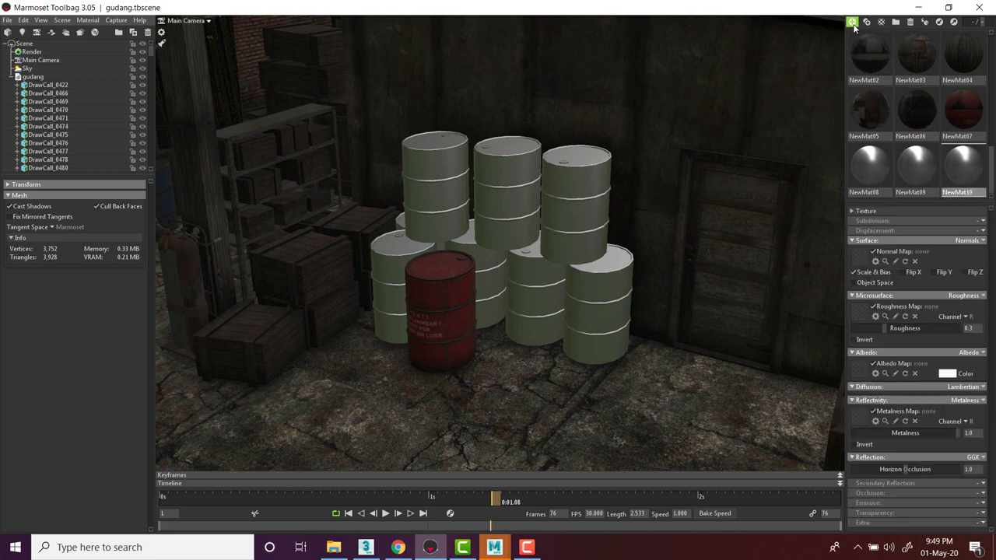
left_click_drag(971, 173, 543, 208)
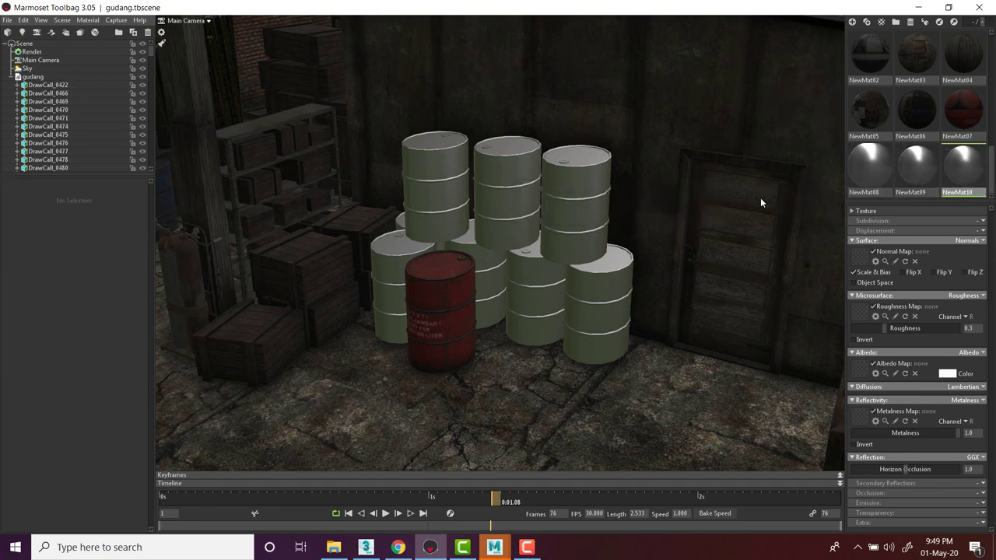
Load the 7f55093c_D image from the gudang folder as the albedo map of the barrels' new material
left_click(333, 548)
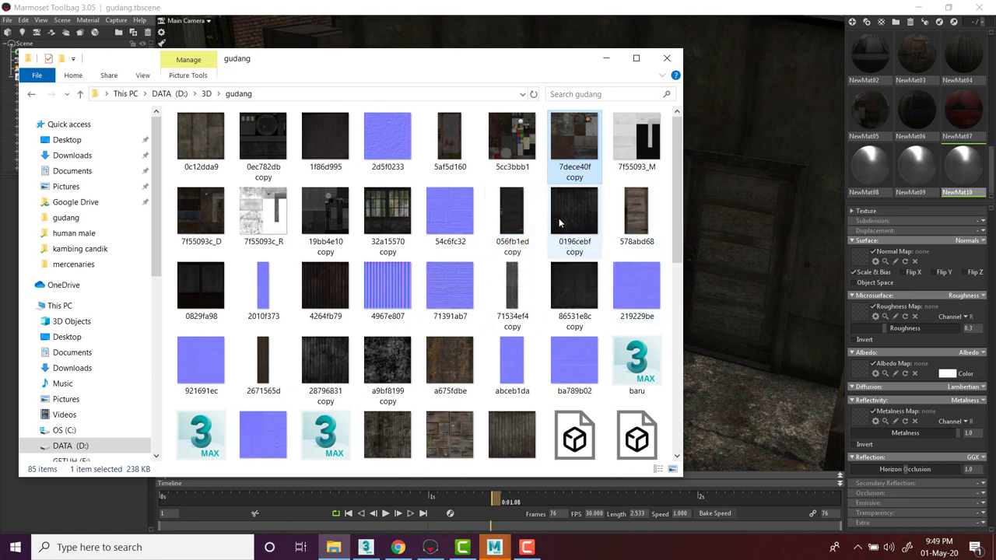
left_click(198, 219)
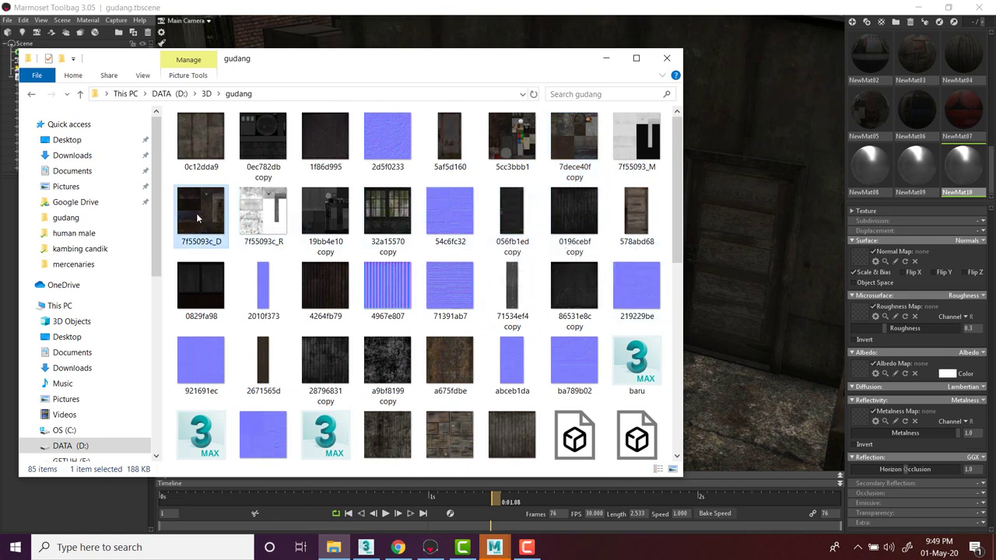
left_click_drag(201, 213, 766, 375)
left_click_drag(861, 373, 862, 373)
left_click(815, 291)
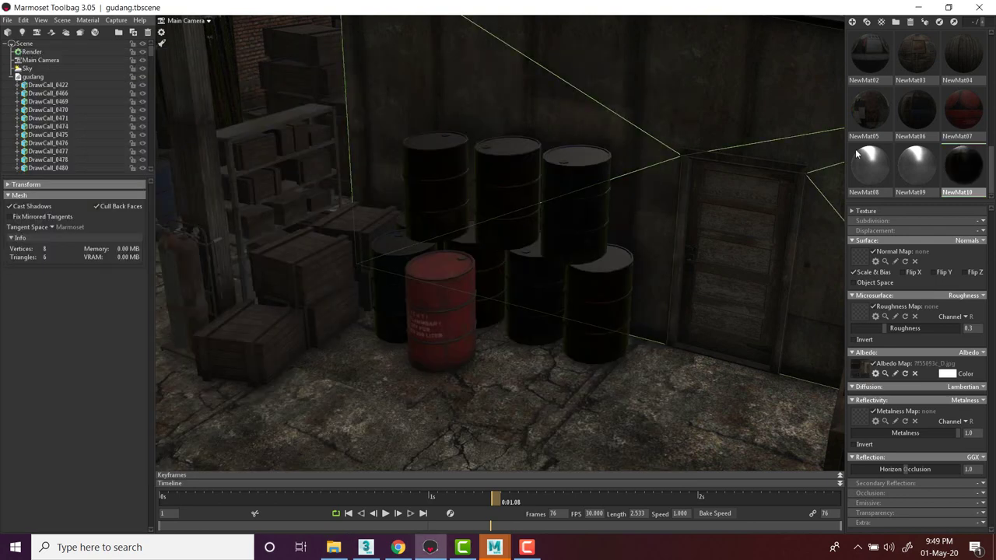
scroll(590, 200, "up", 3)
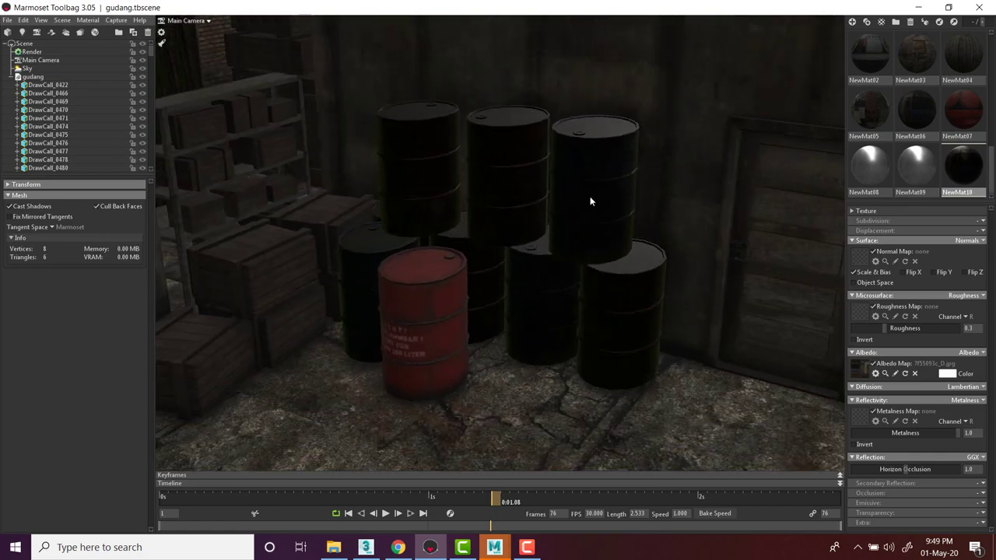
Set the barrel material's metalness to 0.0 and its roughness to about 0.653
key("alt+Tab")
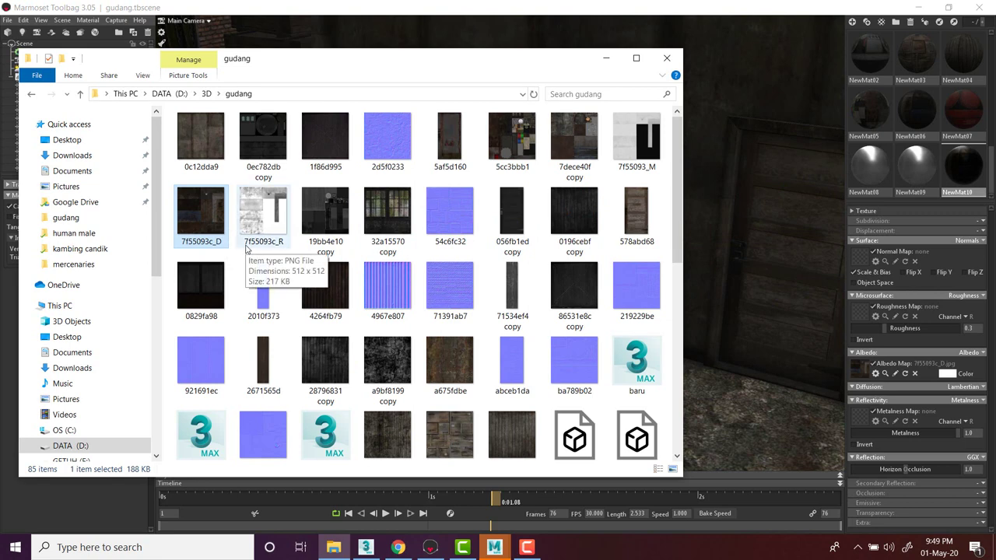
left_click(393, 9)
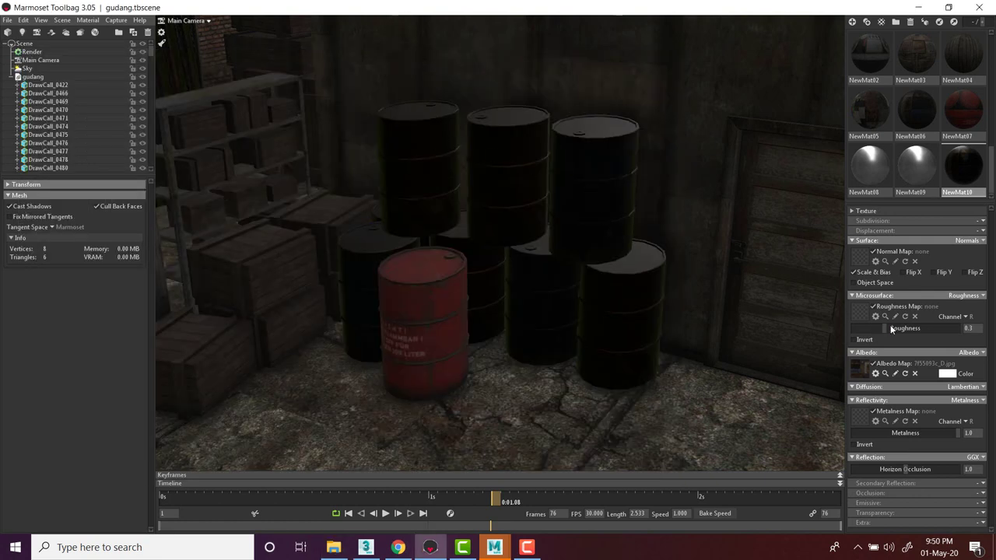
mouse_move(892, 330)
left_mouse_down()
mouse_move(979, 337)
mouse_move(853, 333)
mouse_move(902, 336)
left_mouse_up()
left_click_drag(946, 434, 873, 433)
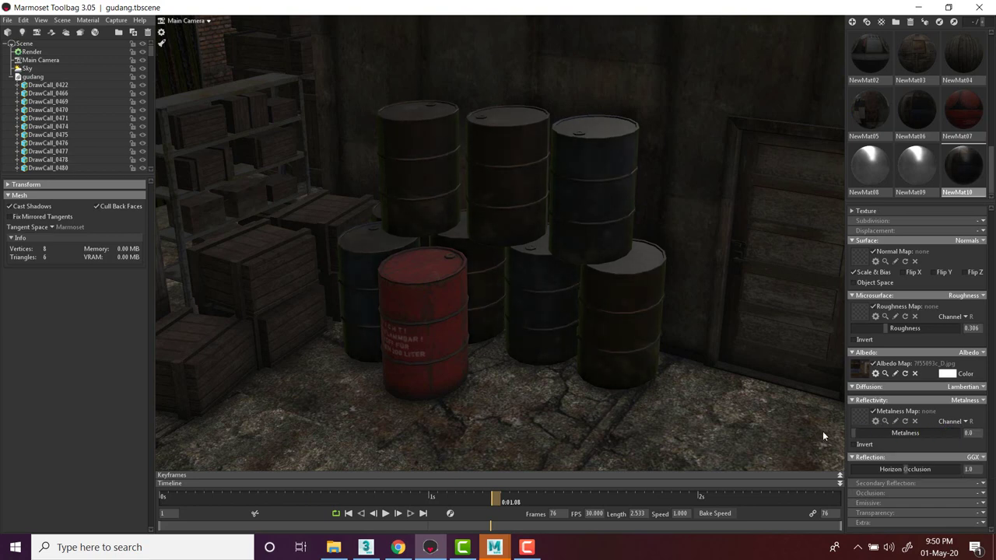
mouse_move(907, 326)
left_mouse_down()
mouse_move(987, 335)
mouse_move(909, 336)
left_mouse_up()
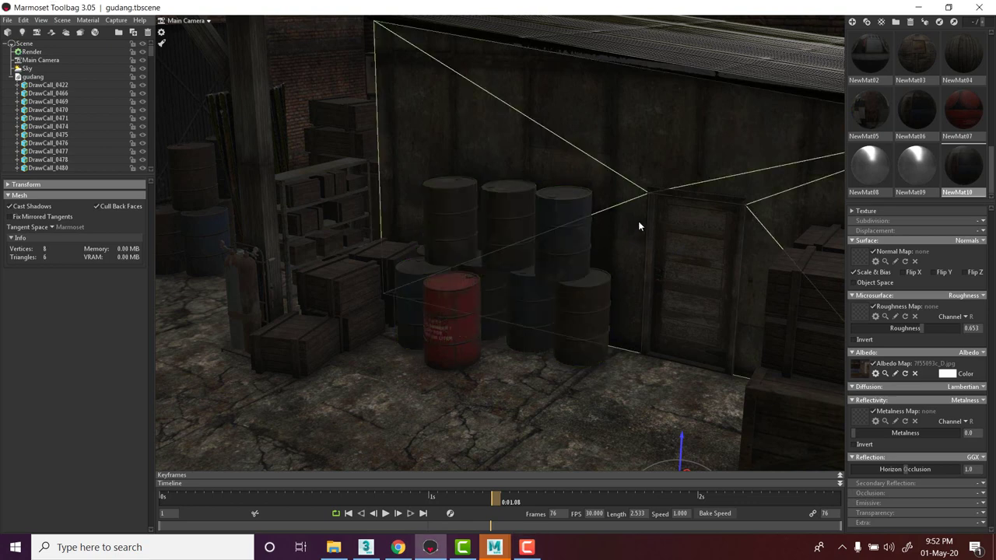
Collapse the gudang group in the scene hierarchy and add a new light to the scene
scroll(602, 224, "down", 5)
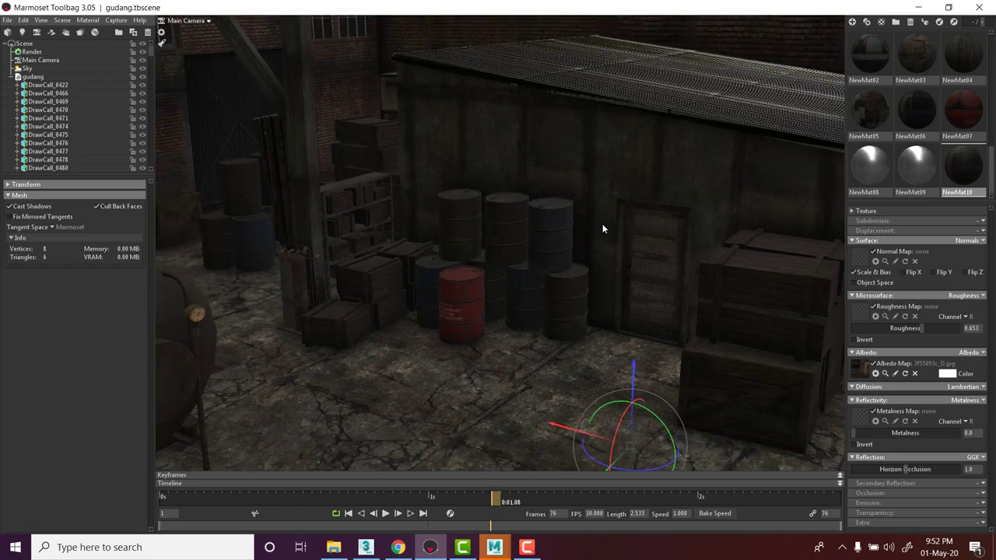
left_click_drag(603, 236, 604, 171, "alt")
middle_click_drag(604, 170, 613, 304, "alt")
left_click_drag(613, 309, 628, 258)
left_click(14, 76)
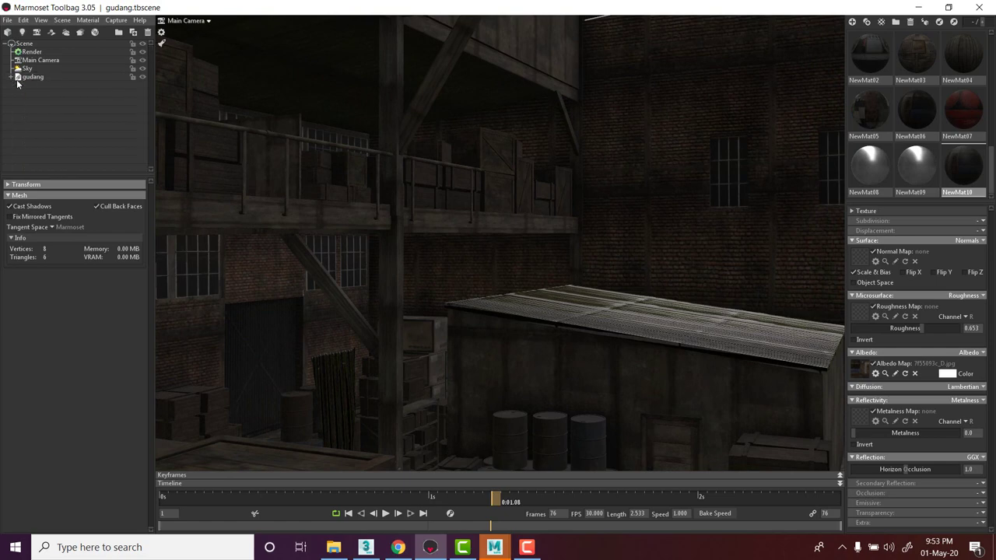
left_click(23, 32)
left_click_drag(562, 192, 593, 190)
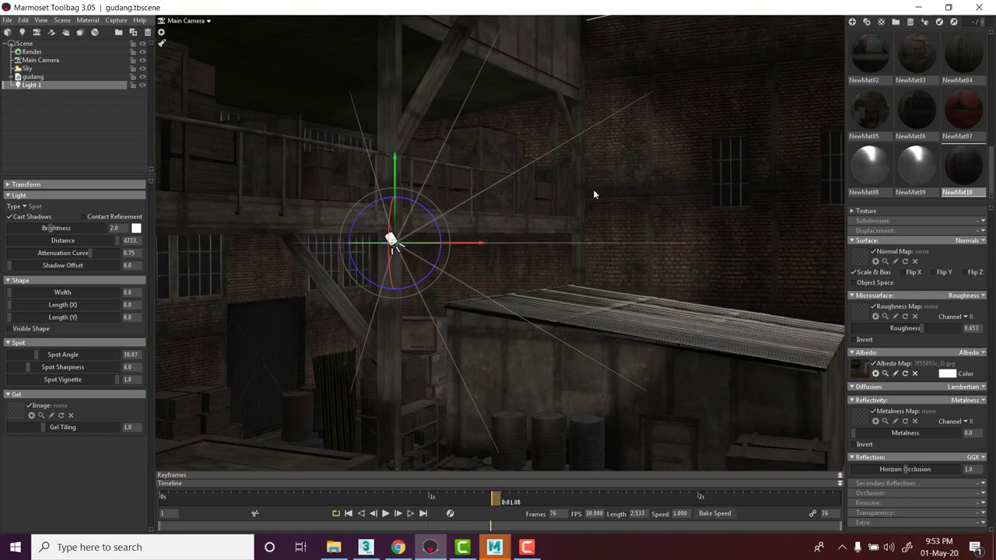
Try the Omni type on the new light, and settle on Directional
left_click(27, 208)
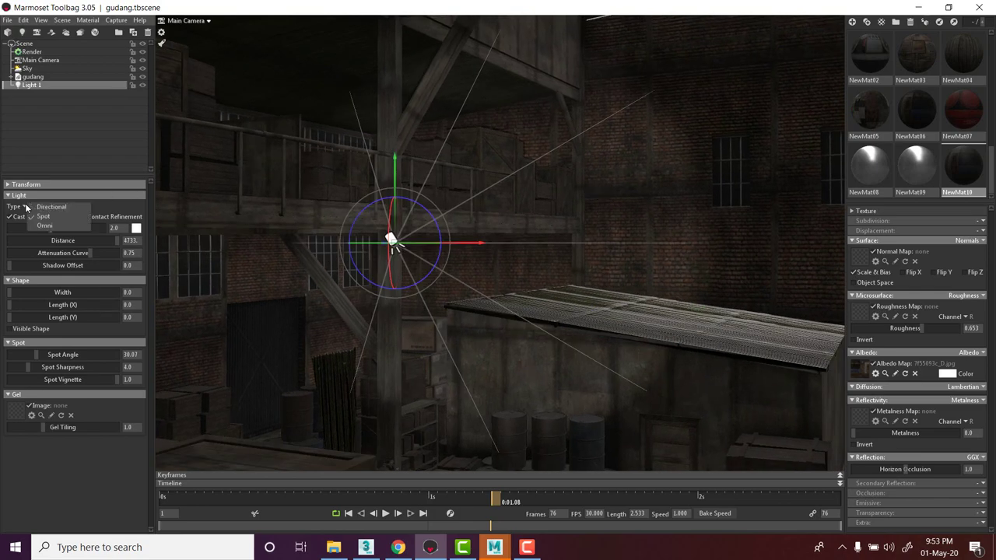
left_click(44, 226)
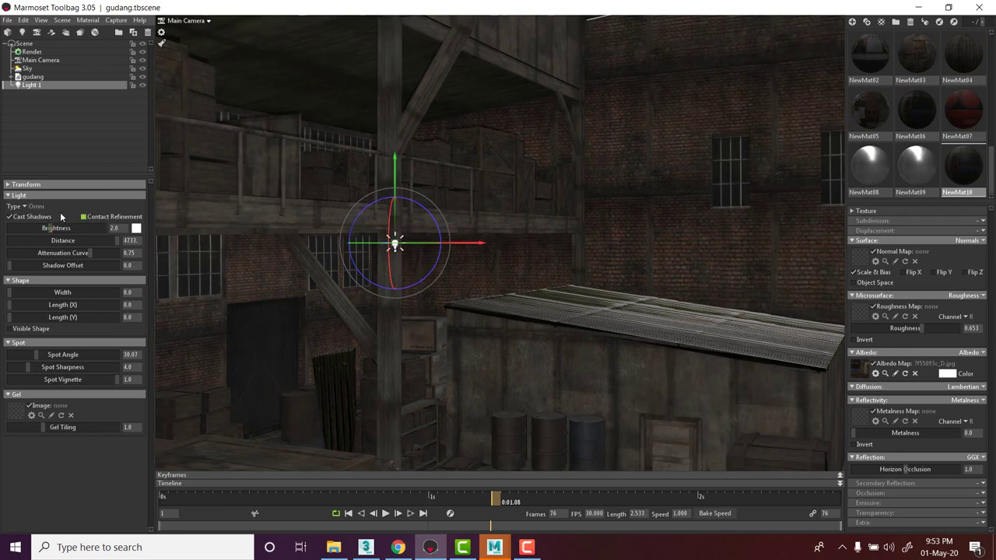
left_click(25, 209)
left_click(36, 208)
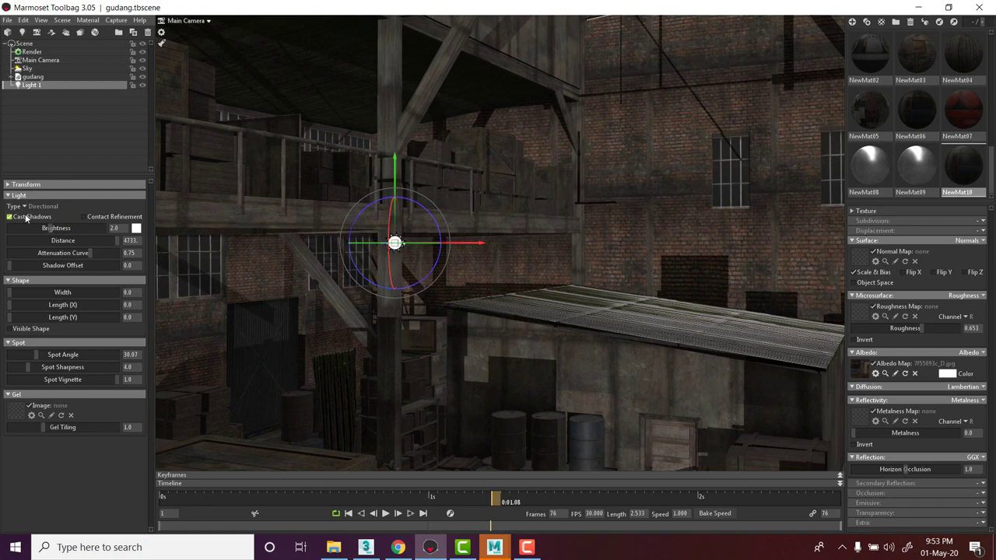
Rotate the directional light to point downward and move it inside the warehouse above the shed
mouse_move(434, 210)
left_mouse_down()
mouse_move(401, 226)
mouse_move(396, 324)
mouse_move(426, 208)
mouse_move(411, 213)
mouse_move(433, 203)
left_mouse_up()
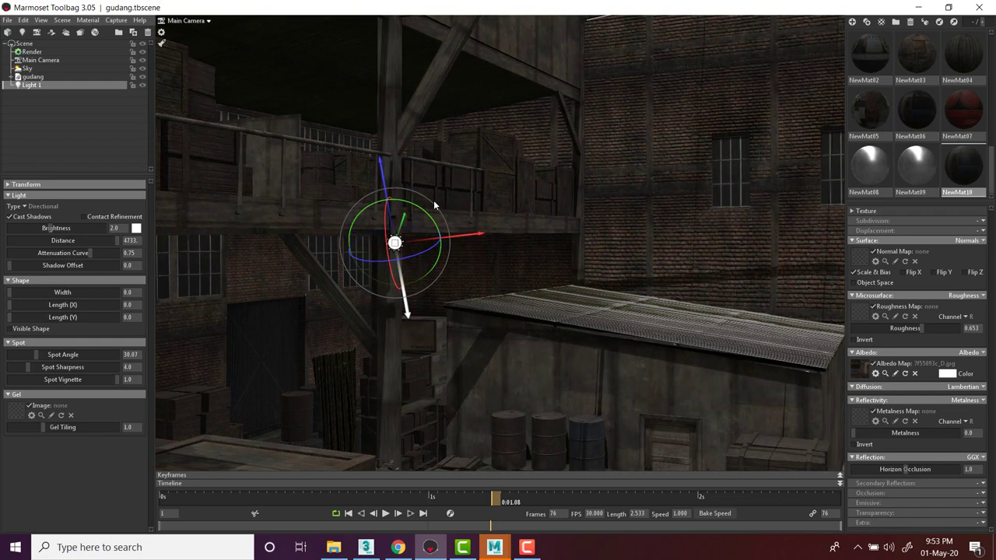
left_click_drag(591, 228, 365, 214, "alt")
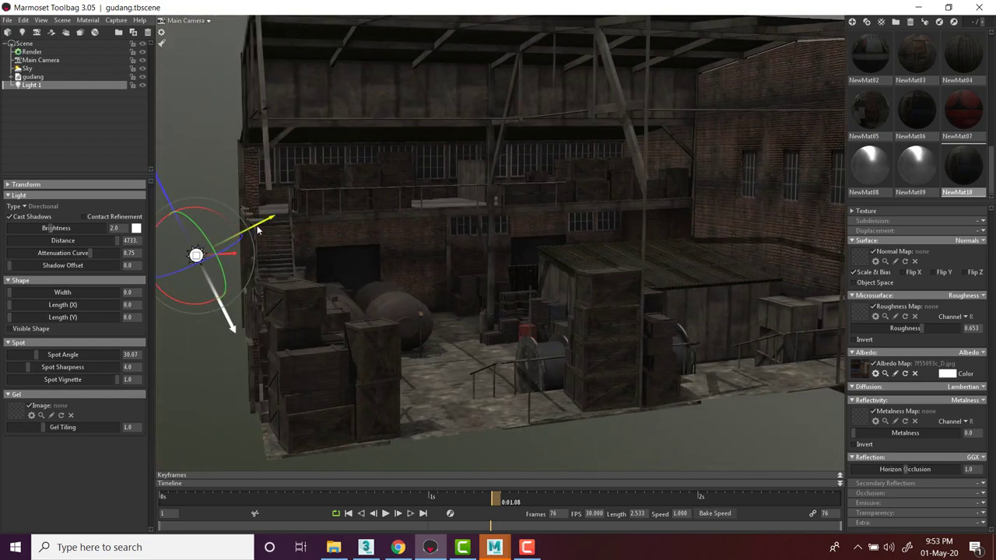
left_click_drag(256, 222, 625, 149)
left_click_drag(511, 40, 620, 175)
scroll(632, 153, "up", 4)
middle_click_drag(620, 180, 584, 228)
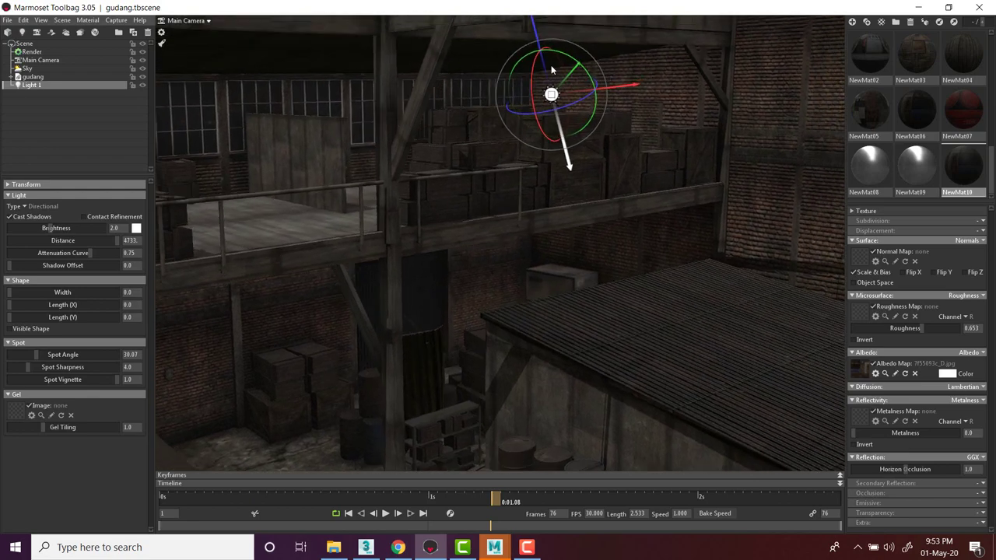
left_click_drag(536, 28, 552, 90)
left_click_drag(673, 126, 615, 141)
scroll(661, 132, "down", 5)
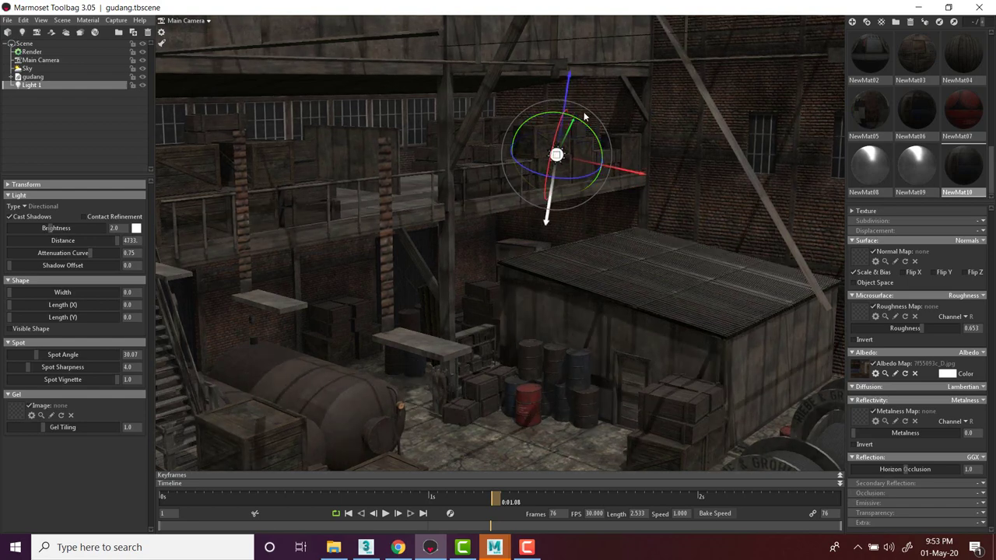
Fine-tune the directional light's rotation to adjust how it illuminates the shed and barrels
left_click(559, 155)
left_click(558, 155)
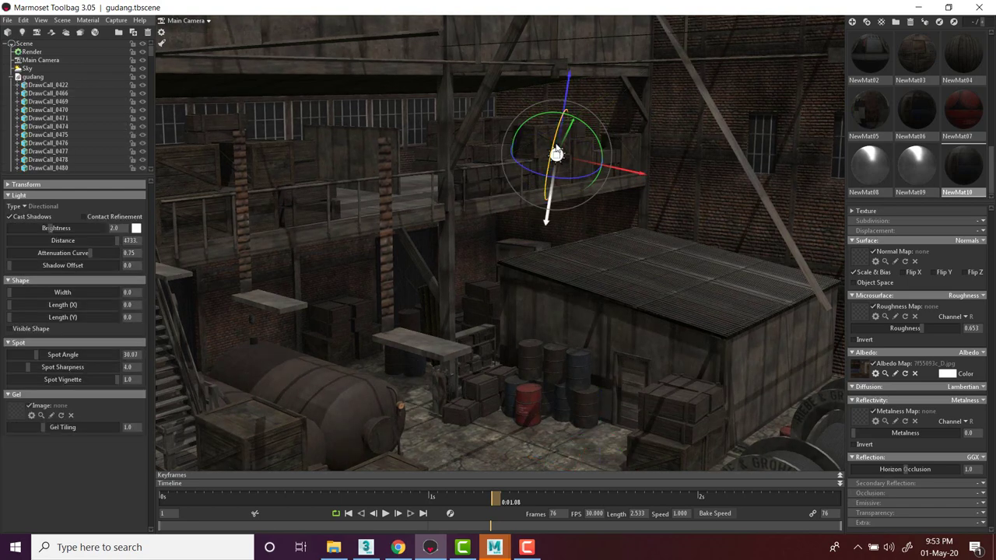
left_click_drag(566, 112, 618, 199)
scroll(575, 261, "up", 4)
left_click_drag(575, 258, 583, 191)
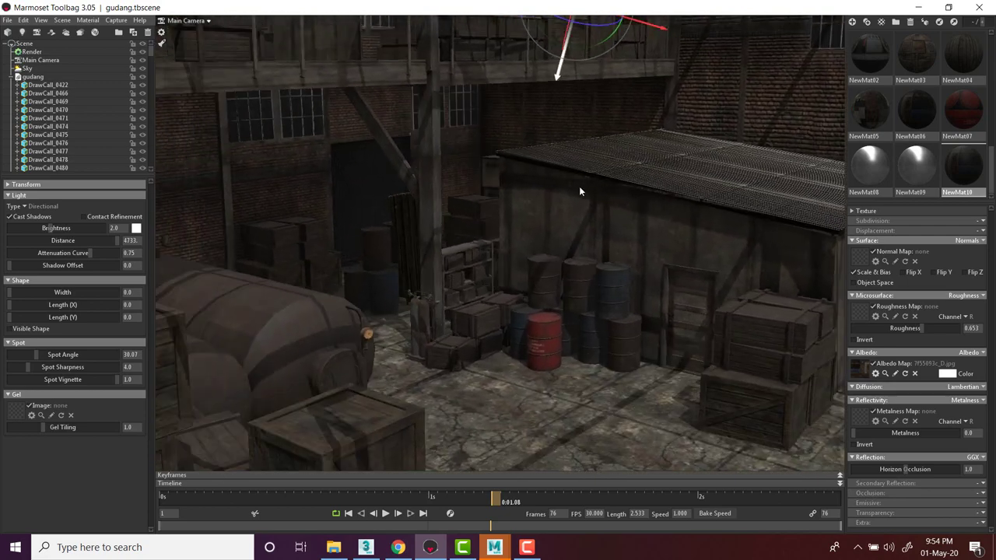
left_click_drag(440, 169, 471, 155)
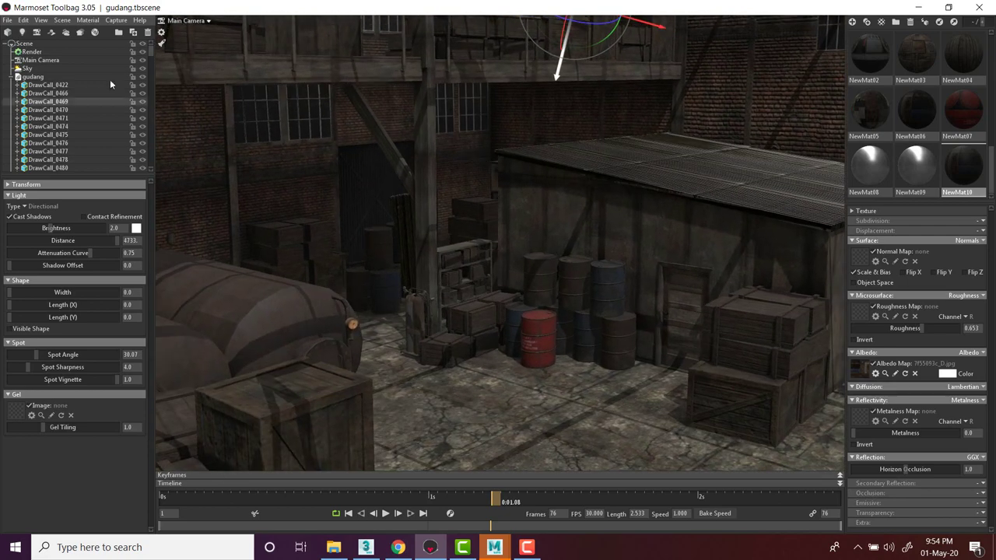
Collapse the gudang group again, add a second light and set its type to Omni
left_click(12, 76)
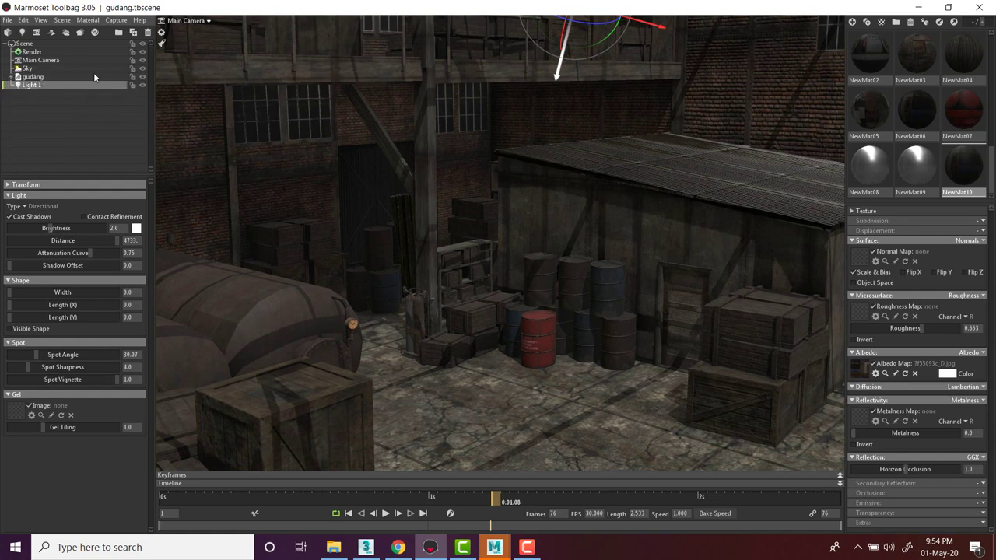
left_click(22, 32)
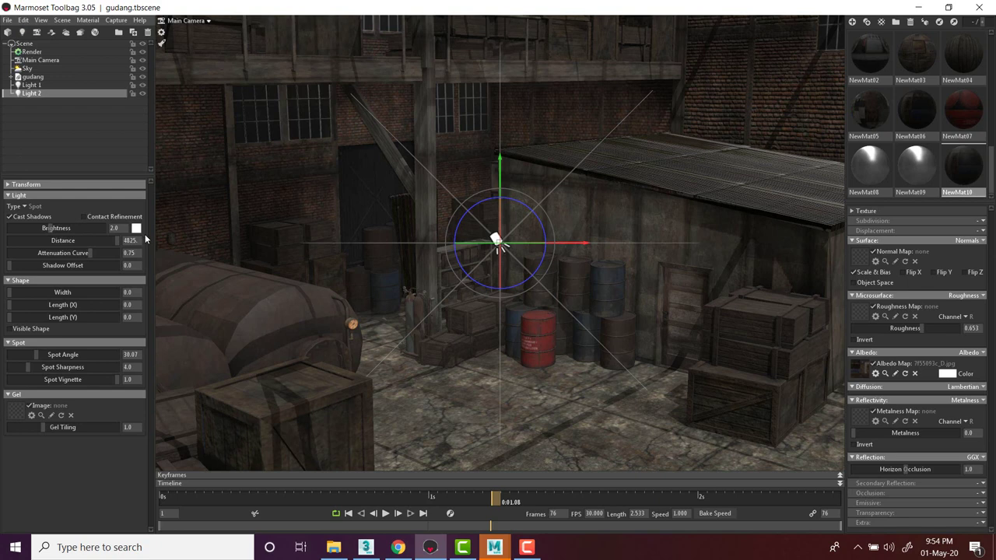
left_click(25, 207)
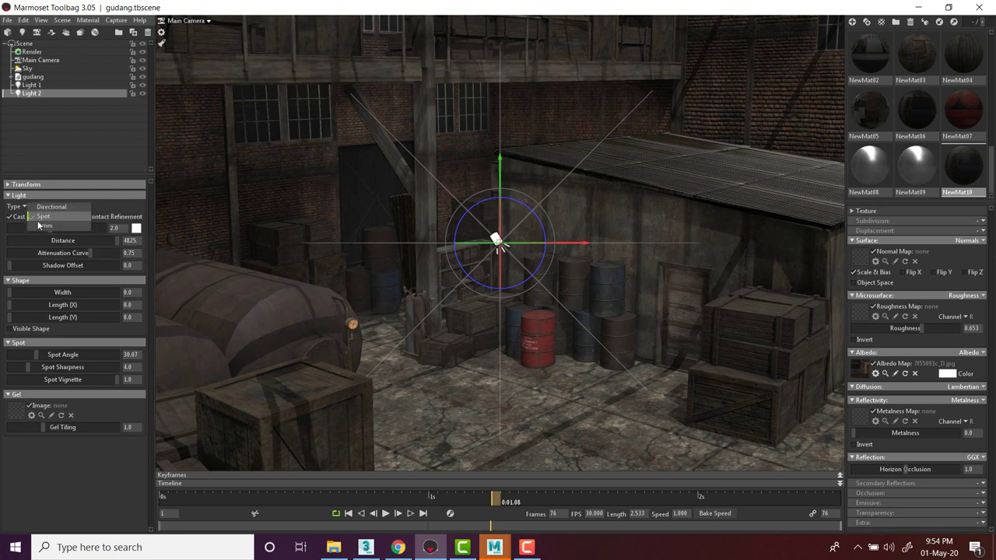
left_click(41, 226)
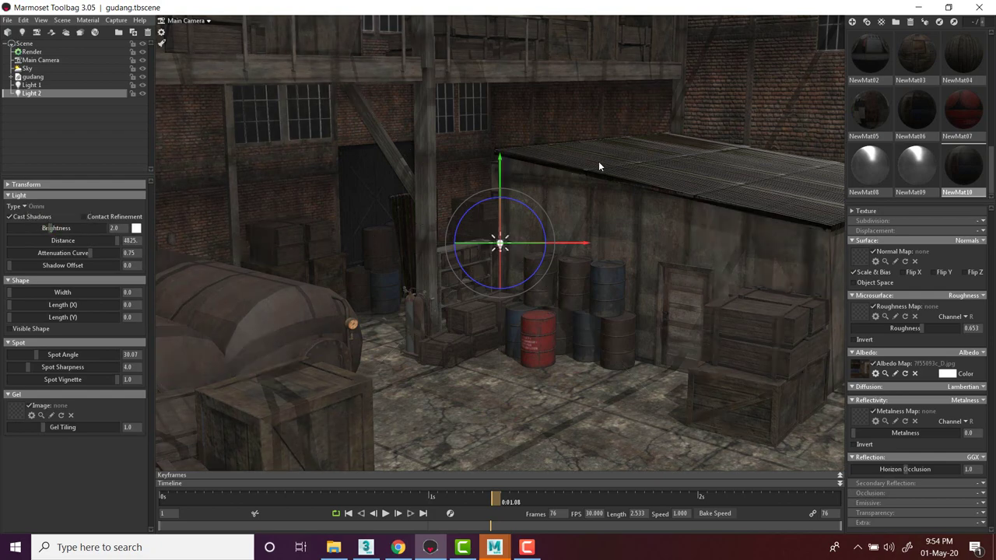
left_click_drag(602, 158, 605, 133)
middle_click_drag(605, 133, 577, 264)
left_click(552, 119)
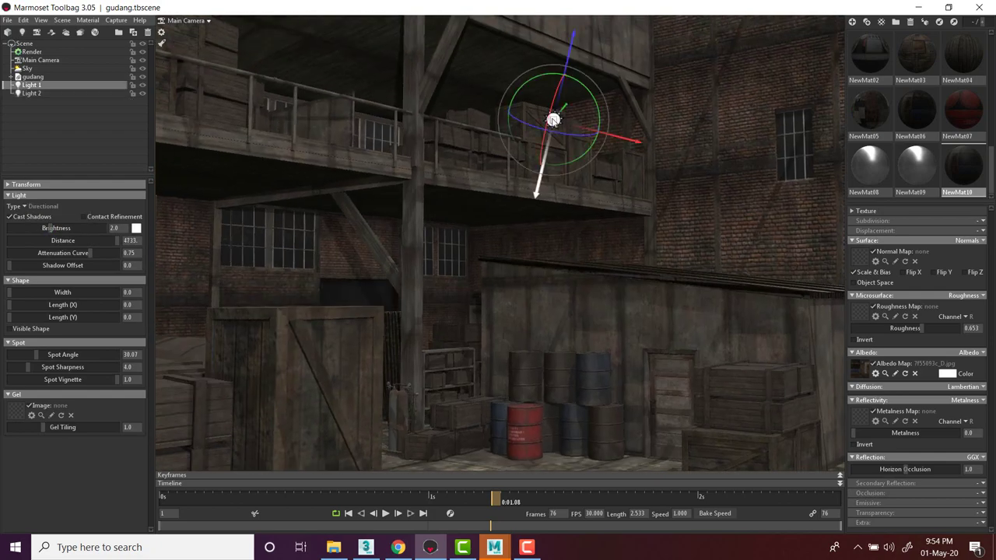
left_click_drag(459, 223, 416, 268)
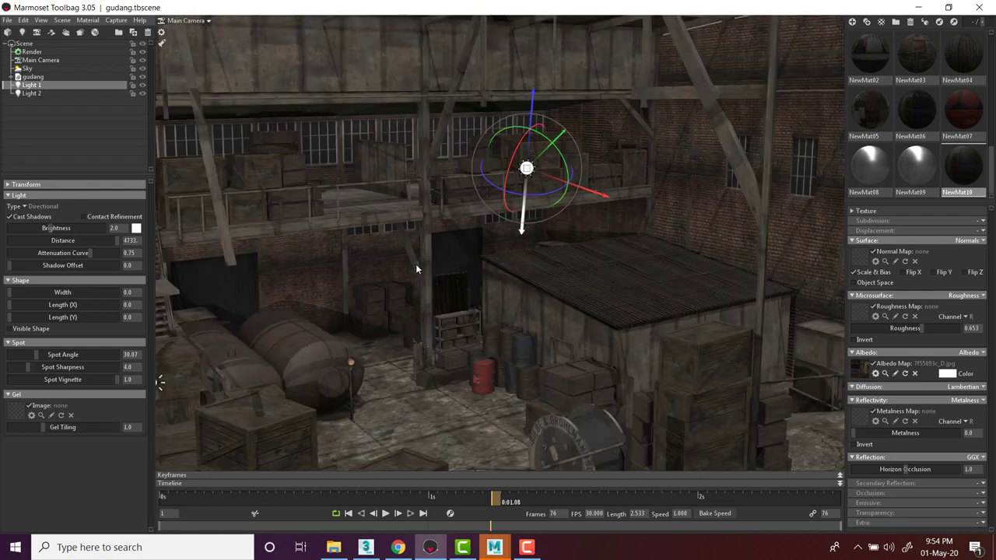
left_click_drag(298, 322, 335, 325)
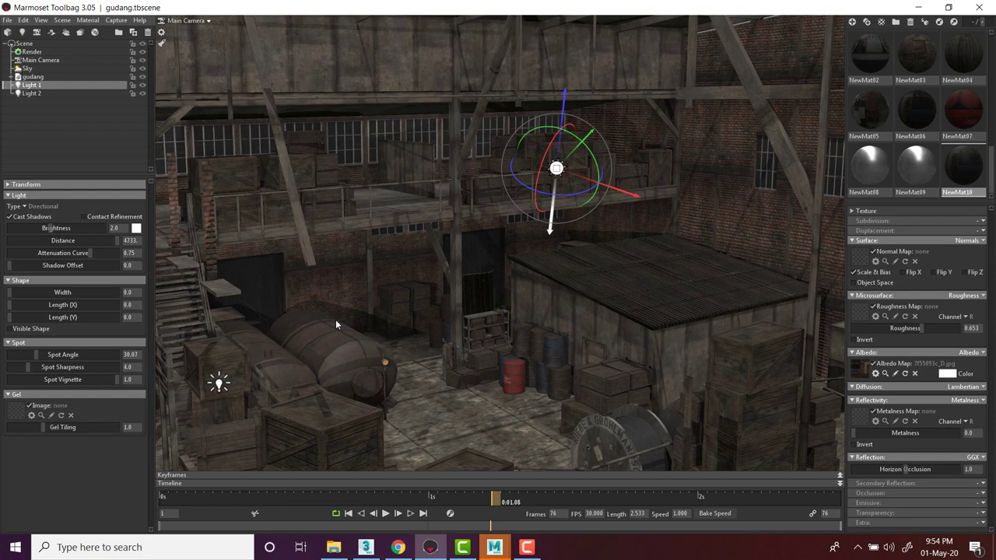
left_click(24, 208)
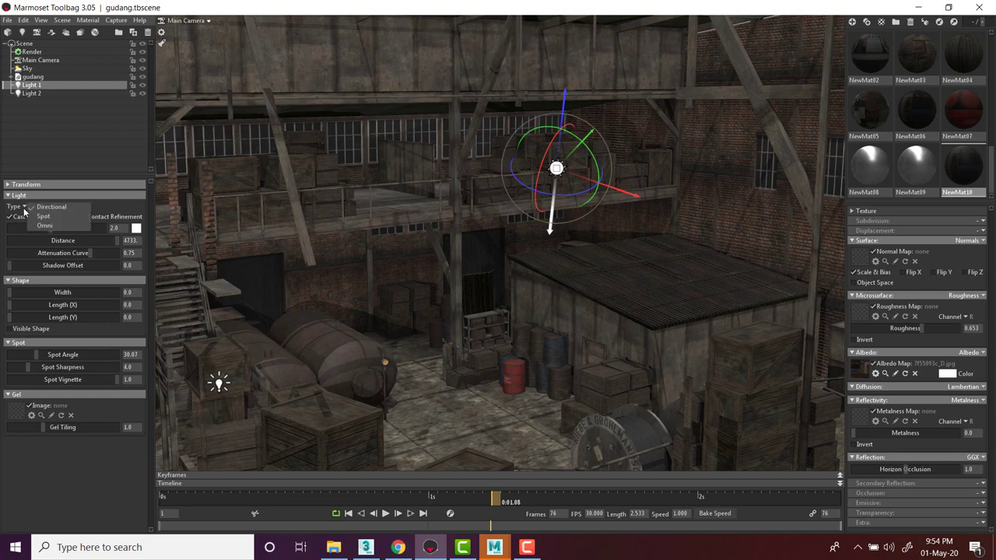
Move the omni light from the front crates to the back of the warehouse, between the tanks and the shed
left_click(219, 383)
left_click_drag(168, 398, 513, 344)
left_click_drag(593, 315, 391, 297)
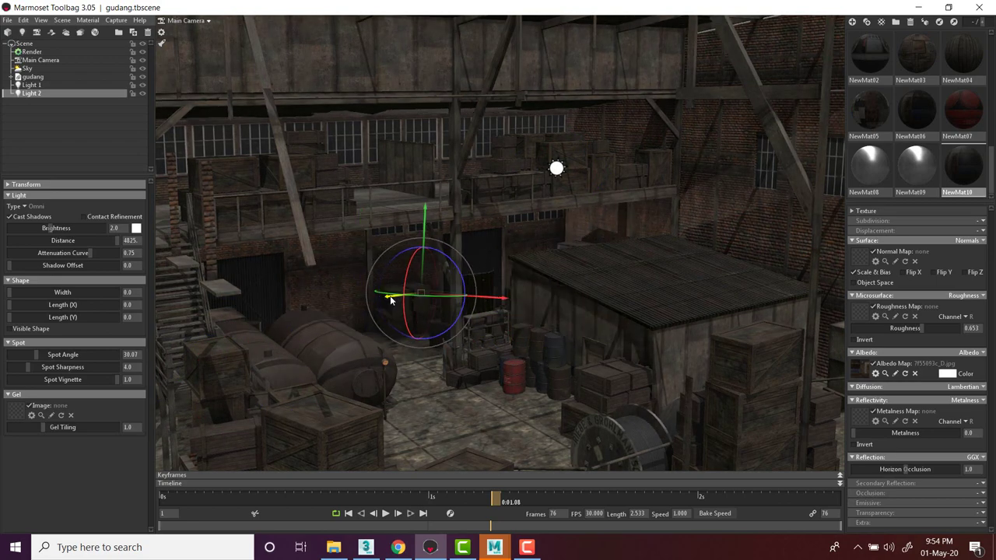
left_click_drag(494, 300, 520, 301)
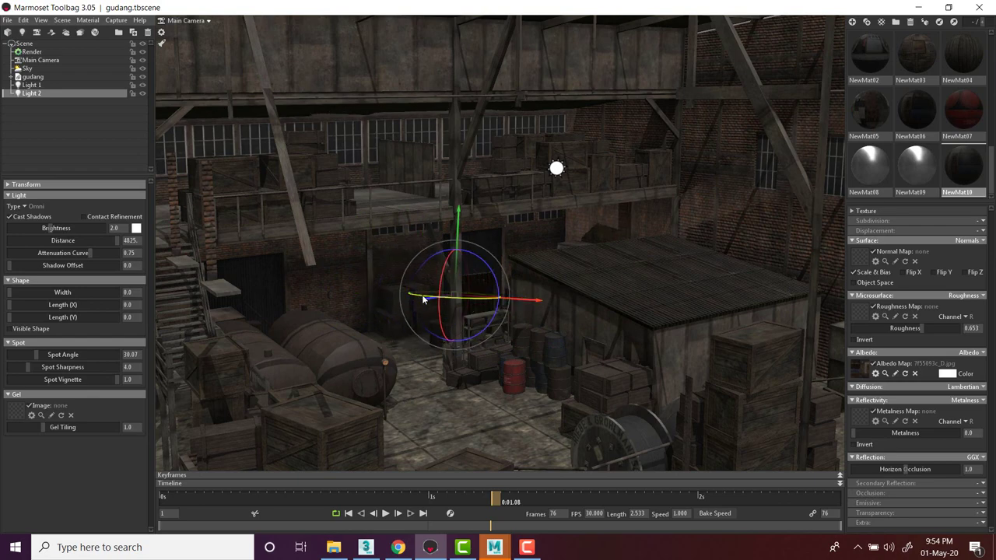
left_click_drag(424, 301, 375, 316)
Place the omni light by the back brick wall and raise it above the stacked crates, beside the dark door
scroll(379, 313, "up", 5)
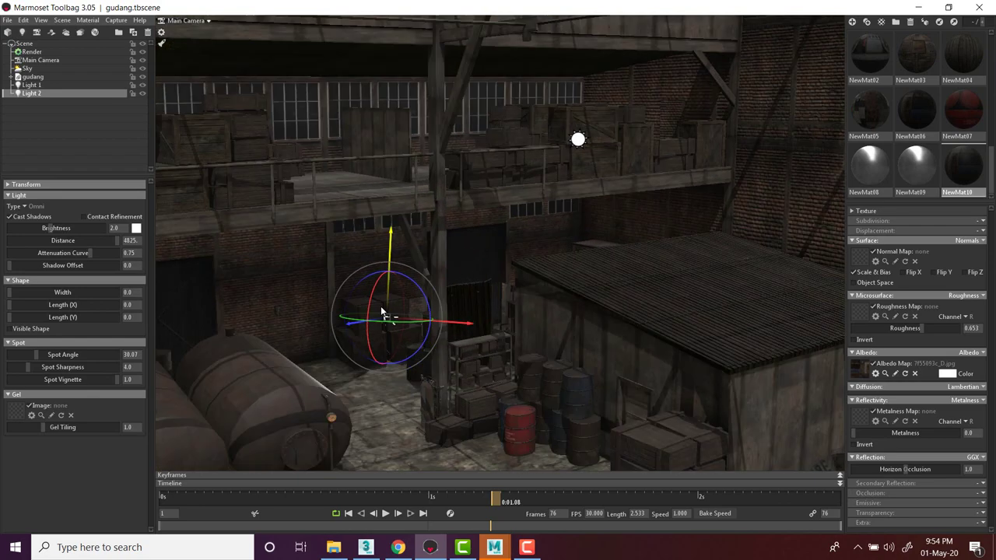
middle_click_drag(373, 322, 413, 345, "alt")
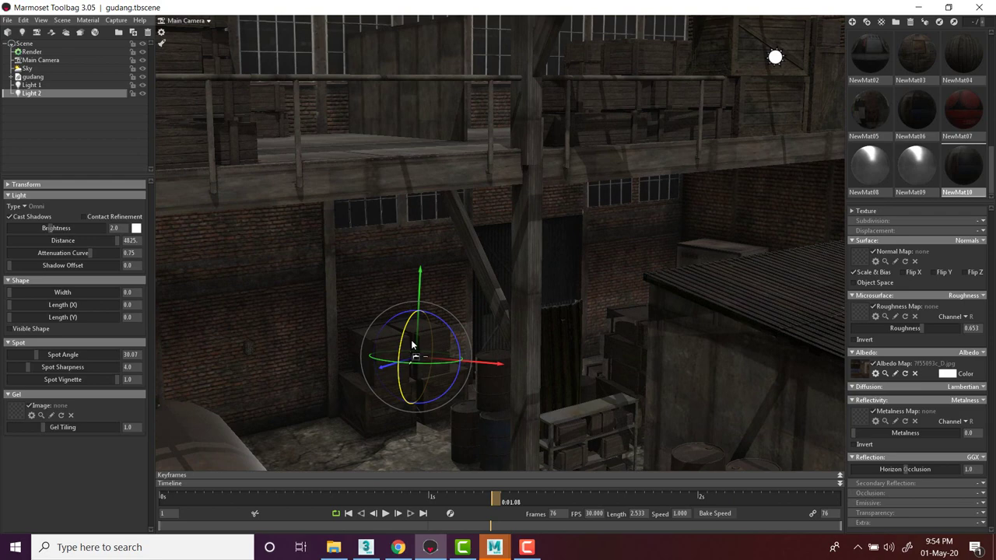
scroll(414, 347, "up", 2)
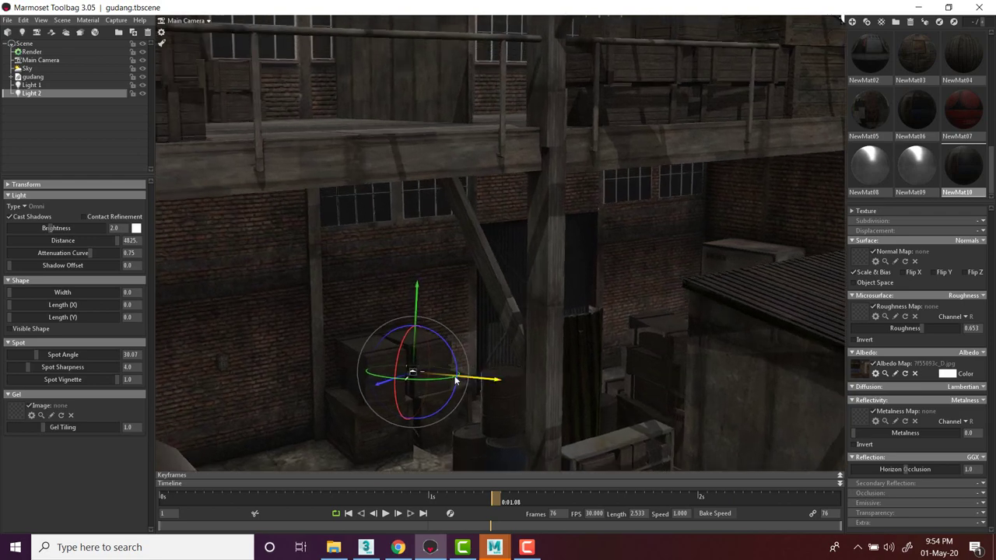
left_click_drag(478, 388, 533, 391)
middle_click_drag(514, 377, 531, 349, "alt")
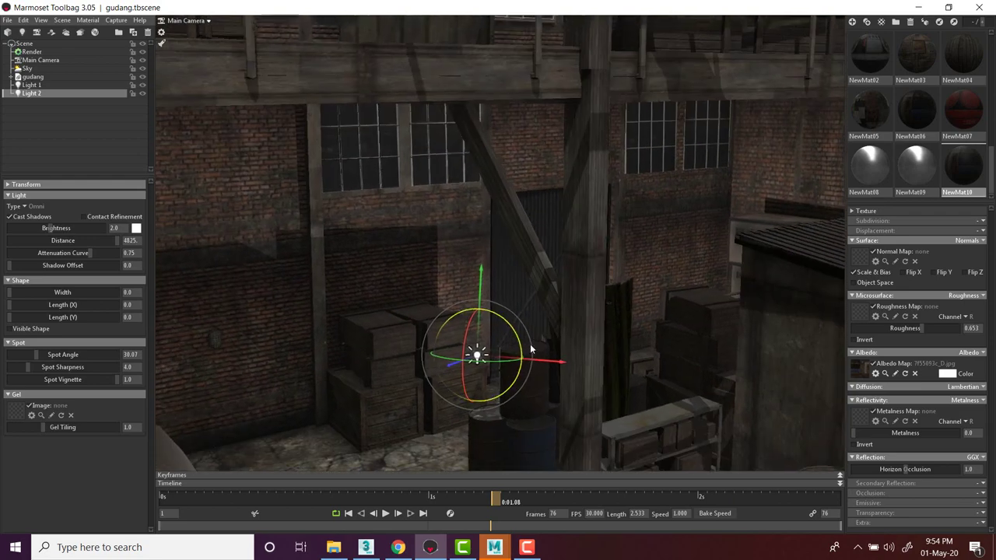
left_click_drag(531, 350, 490, 98)
left_click_drag(561, 170, 473, 163)
Set the omni light's brightness to 14.05 and distance to 467.5, and shift it over the dark door
left_click_drag(51, 229, 98, 241)
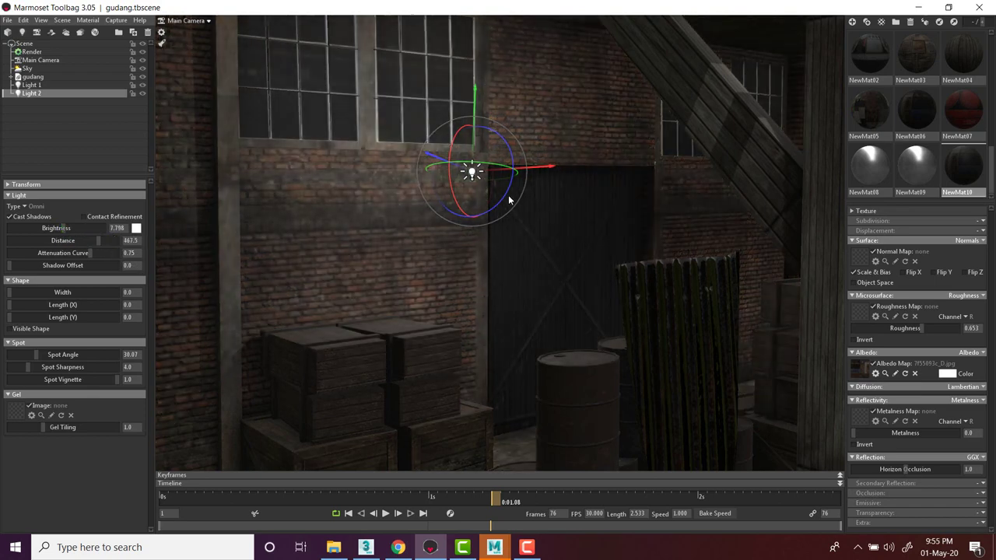
left_click_drag(552, 167, 509, 158)
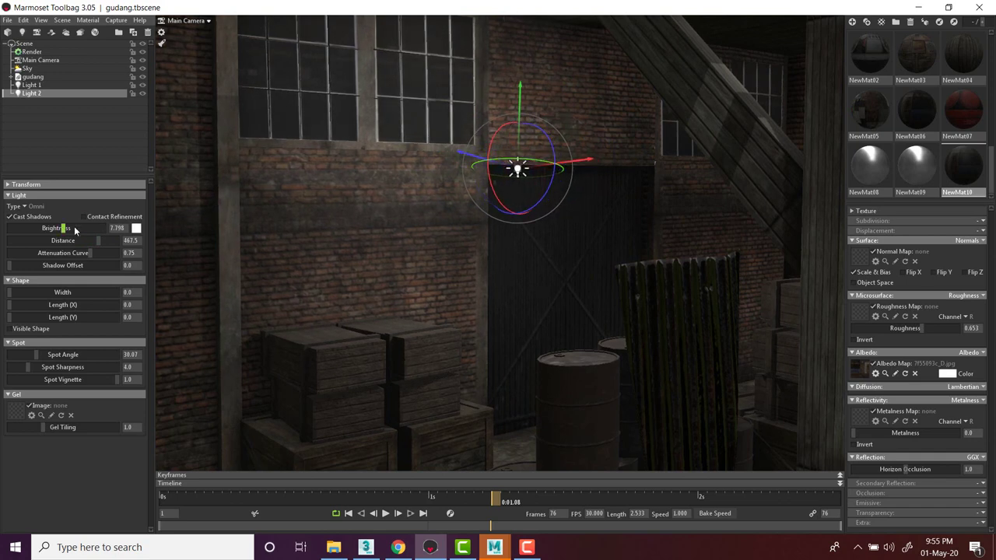
left_click_drag(66, 227, 73, 227)
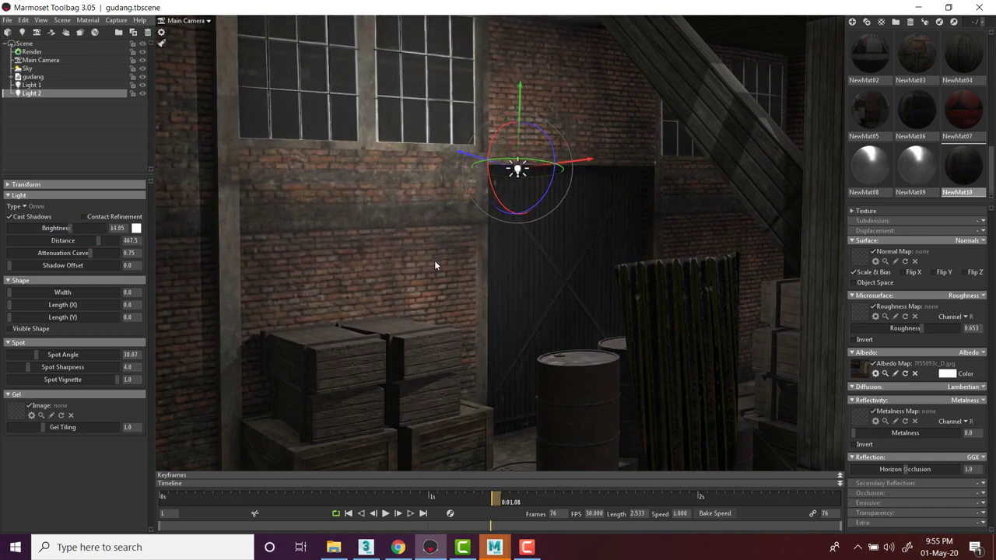
left_click_drag(553, 209, 577, 234)
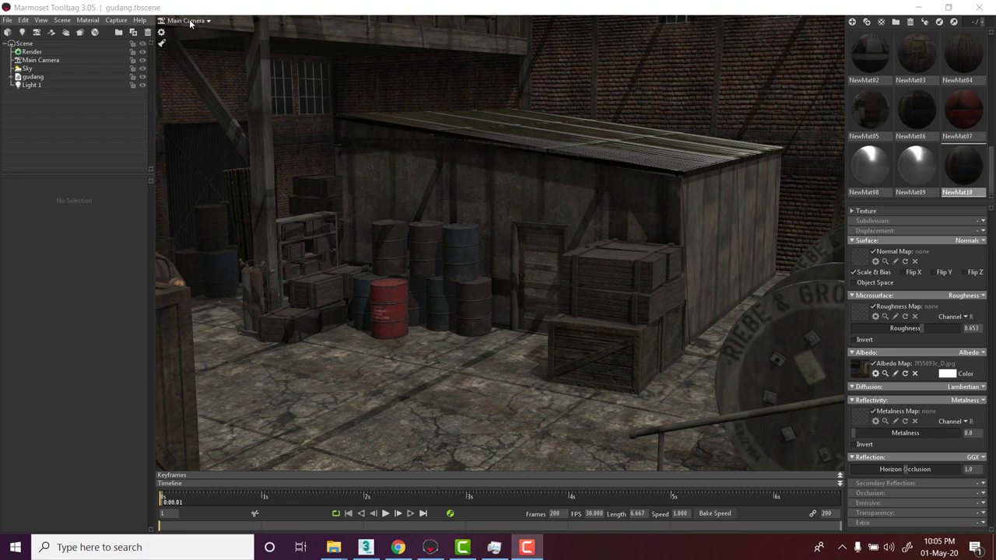
Collapse the gudang group, add a new camera to the scene and expand its transform settings
left_click(484, 209)
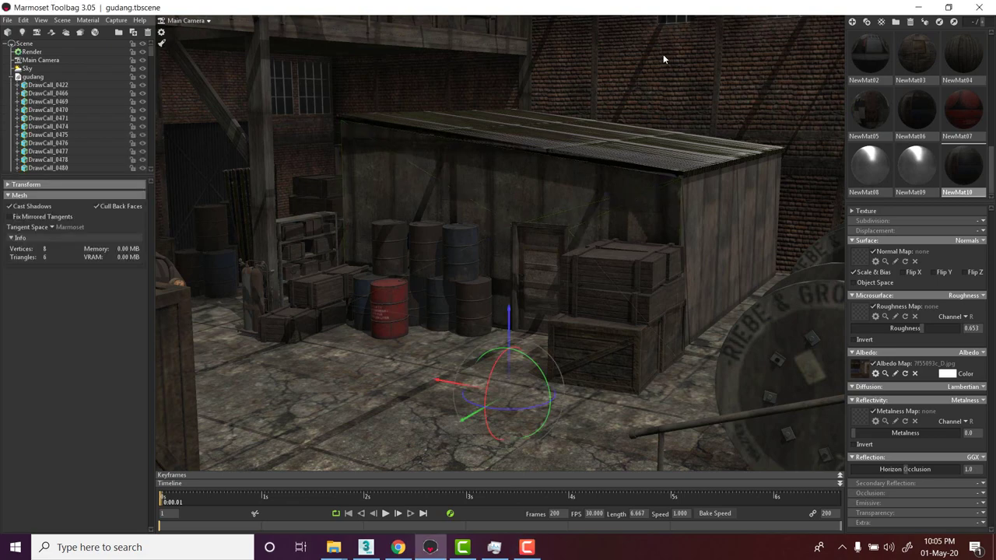
scroll(661, 52, "down", 3)
scroll(661, 53, "up", 3)
left_click_drag(661, 52, 678, 58)
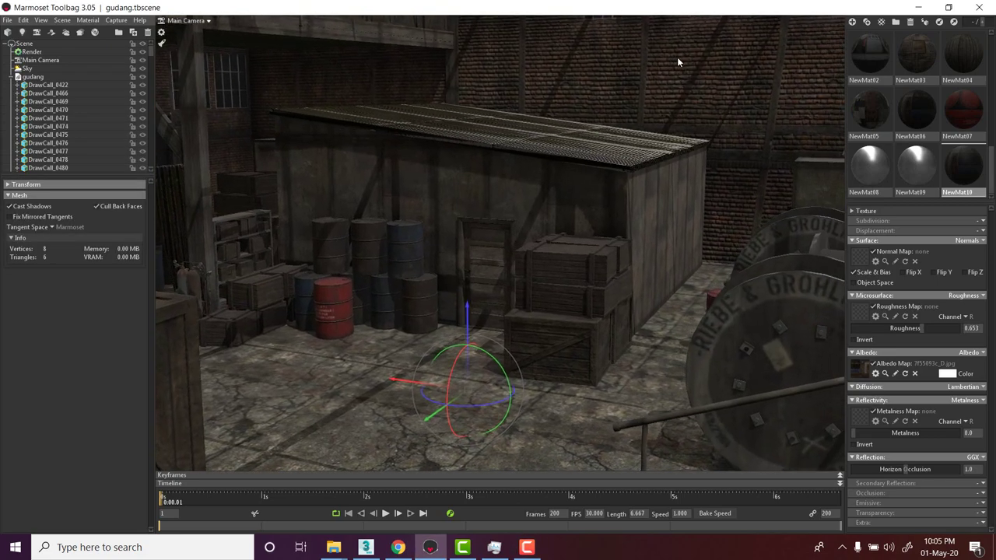
left_click(17, 77)
left_click(36, 32)
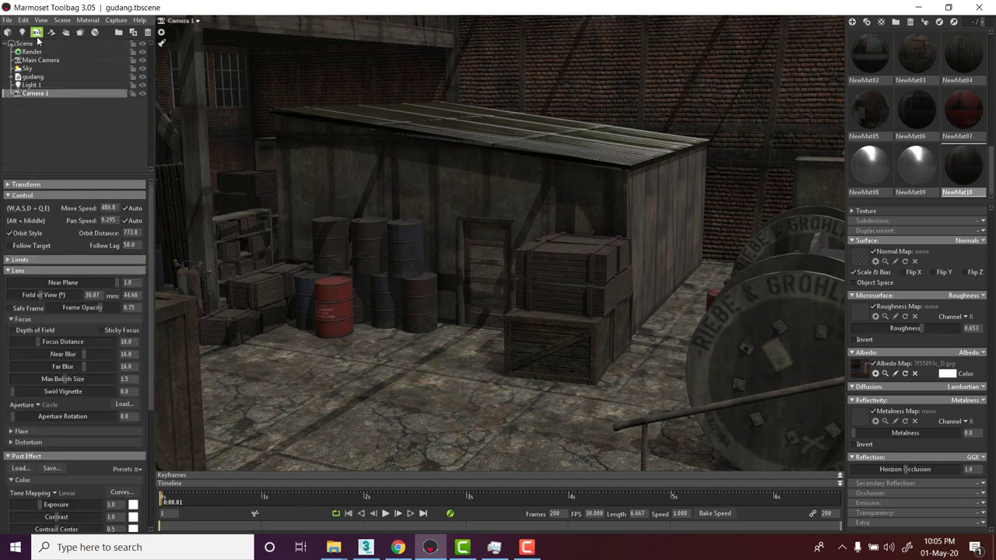
left_click(46, 184)
left_click(53, 128)
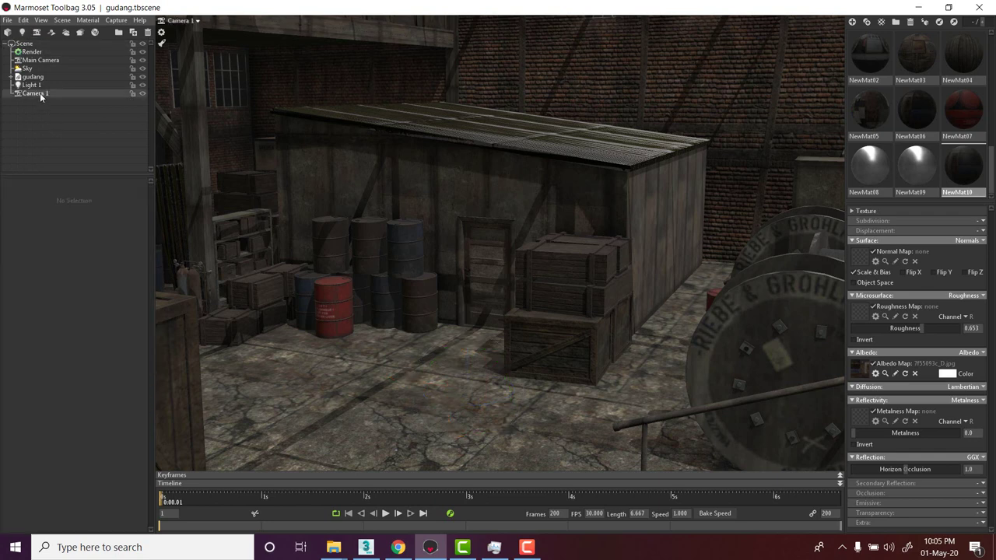
left_click(39, 92)
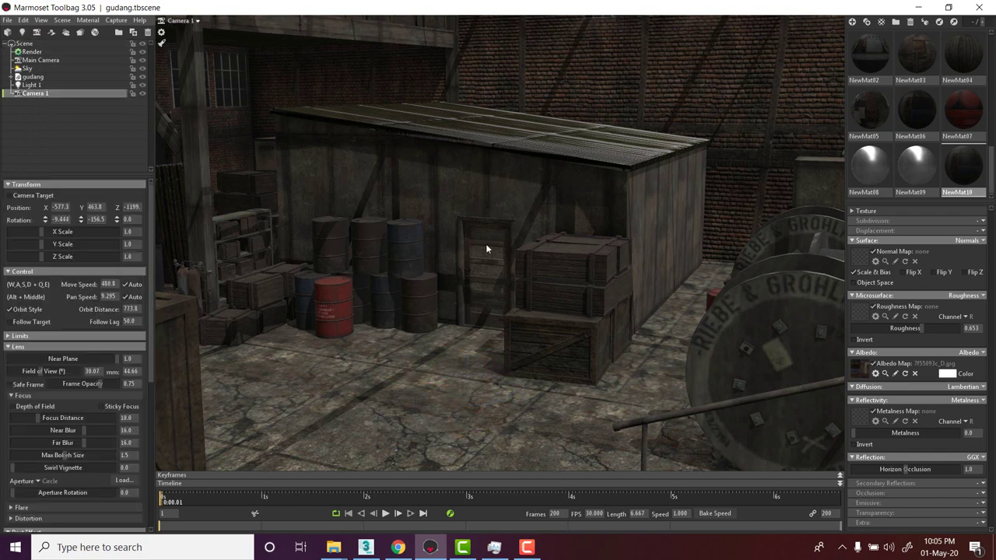
Frame Camera 1's view on the tank, the brick back wall and the barrels beside the shed
left_click_drag(487, 247, 417, 244, "alt")
middle_click_drag(465, 253, 338, 295, "alt")
left_click_drag(338, 296, 354, 288, "alt")
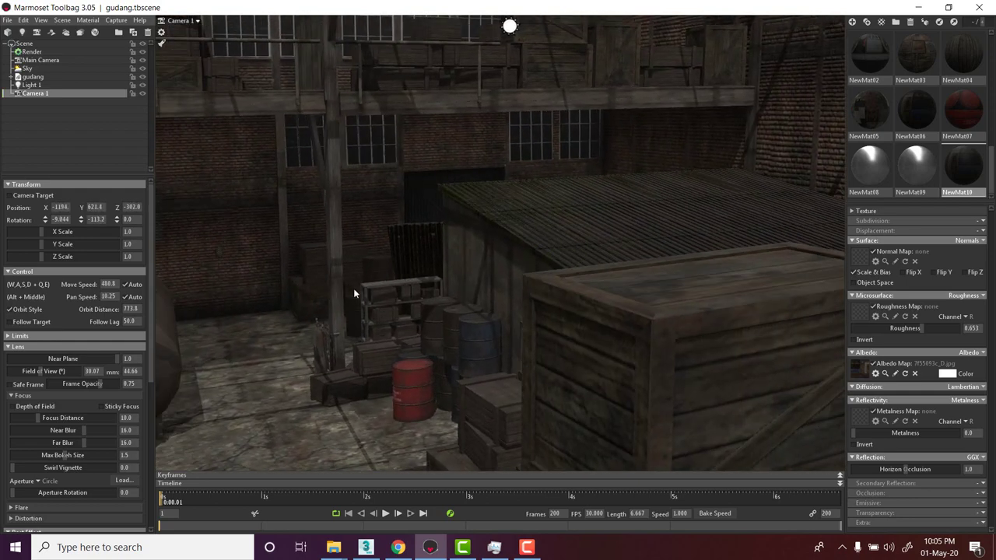
middle_click_drag(353, 288, 499, 279, "alt")
scroll(500, 278, "up", 3)
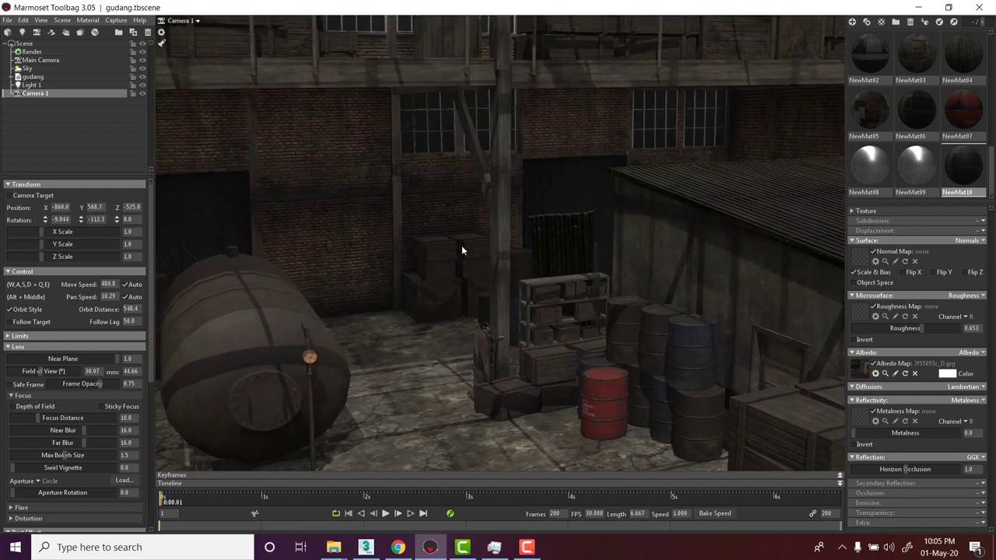
Compare the views of Main Camera and Camera 1, finishing in the Main Camera view
left_click(200, 22)
left_click(225, 22)
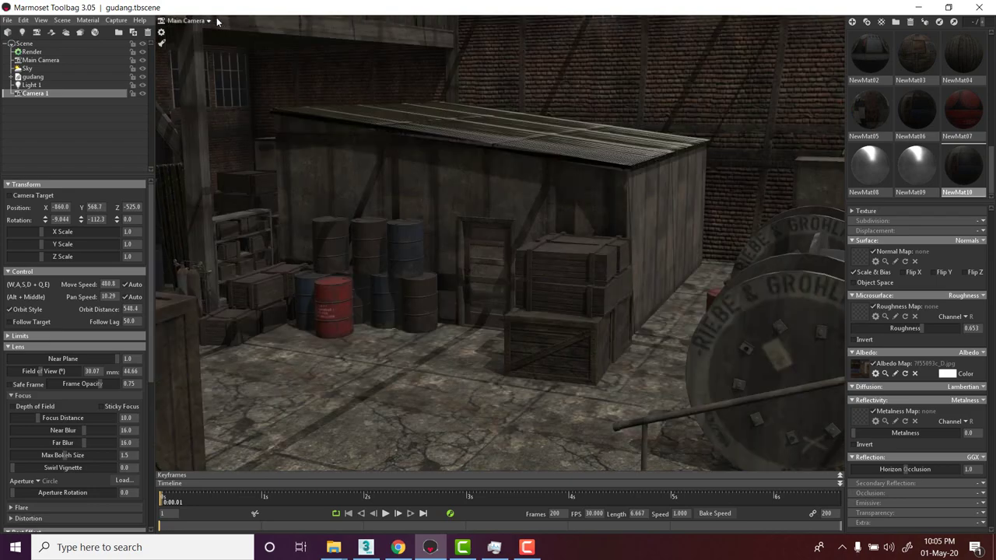
left_click(188, 22)
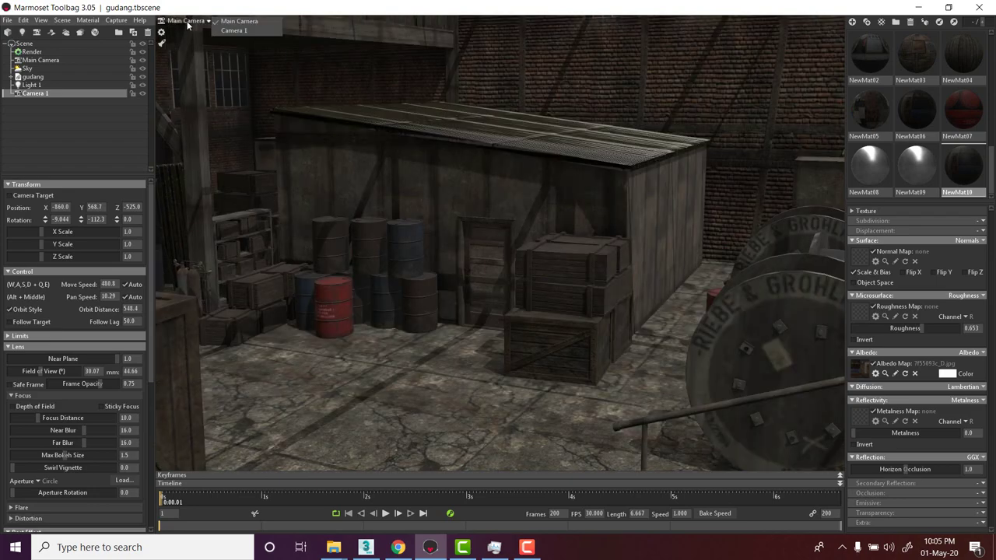
left_click(226, 32)
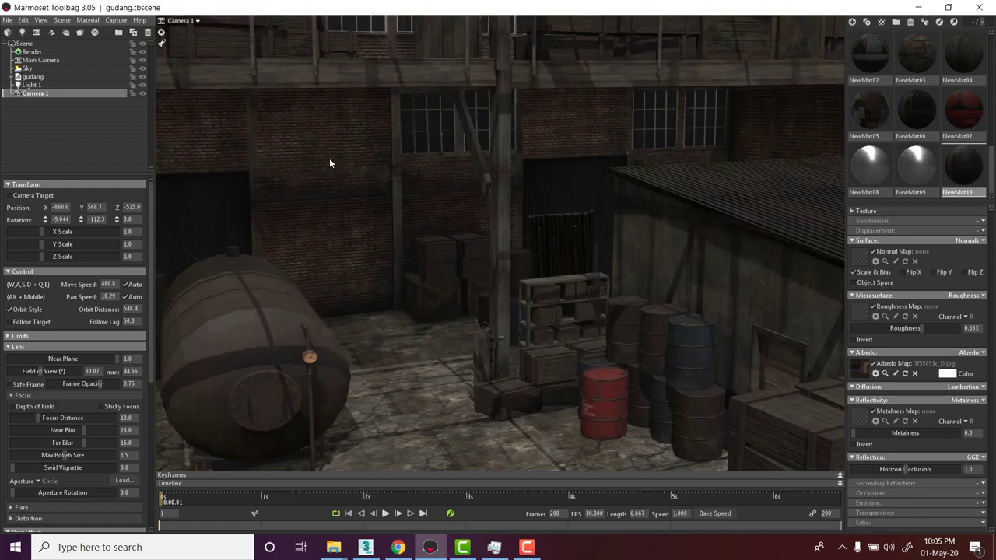
left_click(185, 22)
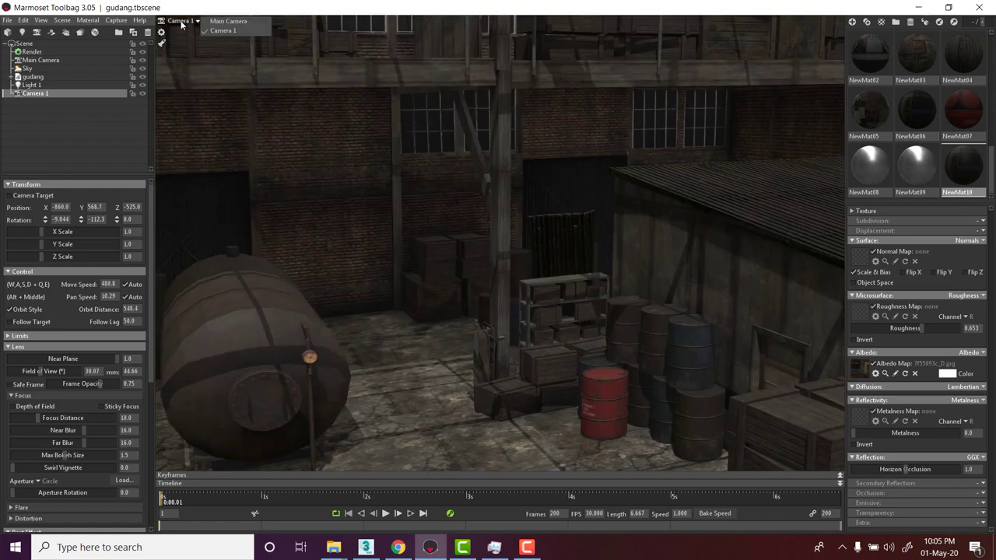
left_click(222, 22)
Find Camera 1 in the Main Camera view and move it across the warehouse toward the shed and cable spools
left_click_drag(390, 162, 490, 164, "alt")
scroll(543, 234, "down", 3)
middle_click_drag(543, 238, 551, 253, "alt")
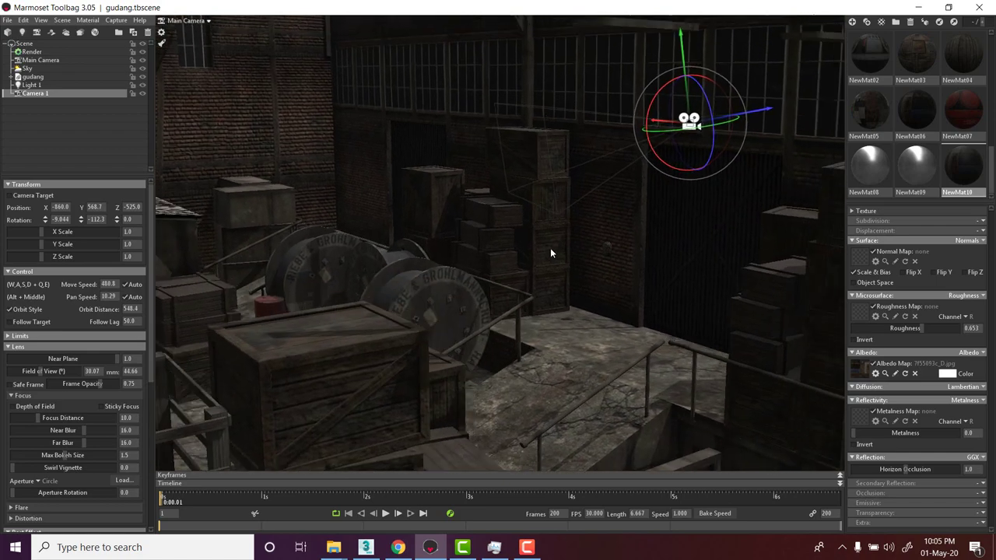
left_click_drag(707, 134, 366, 225)
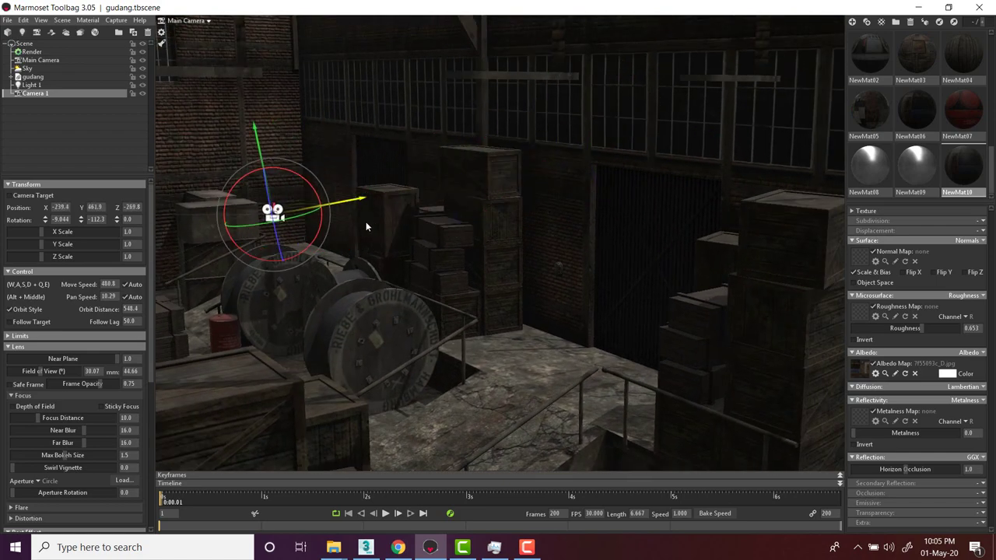
left_click_drag(498, 208, 69, 153, "alt")
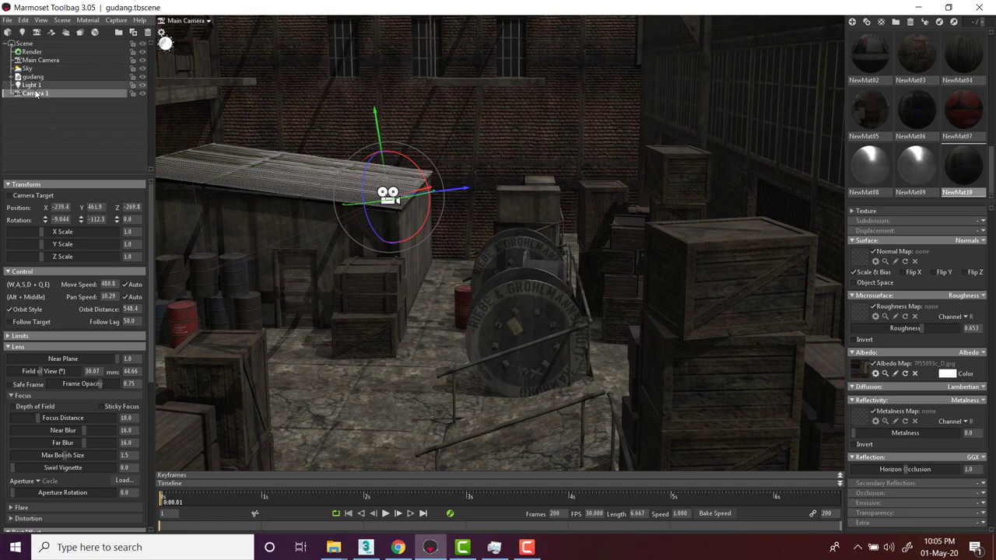
Rotate Camera 1 toward the tanks and lower it beside the tall crate stack as its starting position
left_click_drag(767, 233, 577, 282, "alt")
left_click_drag(656, 161, 478, 197)
left_click_drag(400, 126, 399, 240)
left_click_drag(504, 248, 468, 334, "alt")
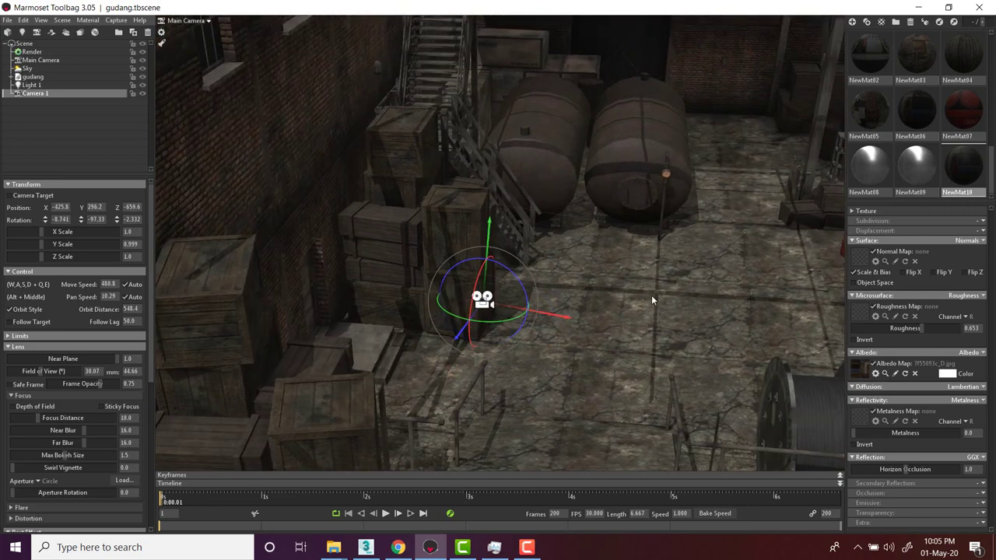
left_click_drag(651, 295, 657, 288, "alt")
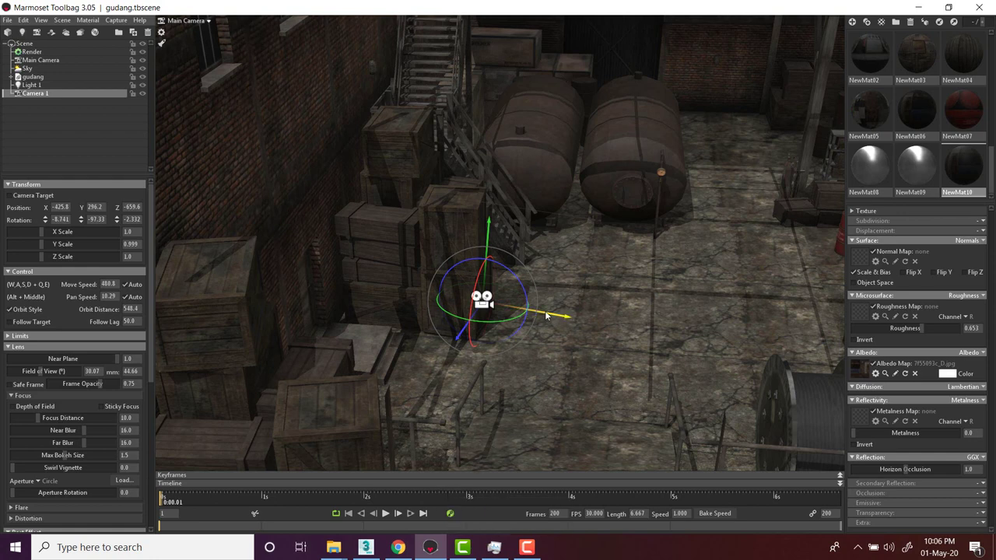
left_click_drag(547, 314, 555, 317)
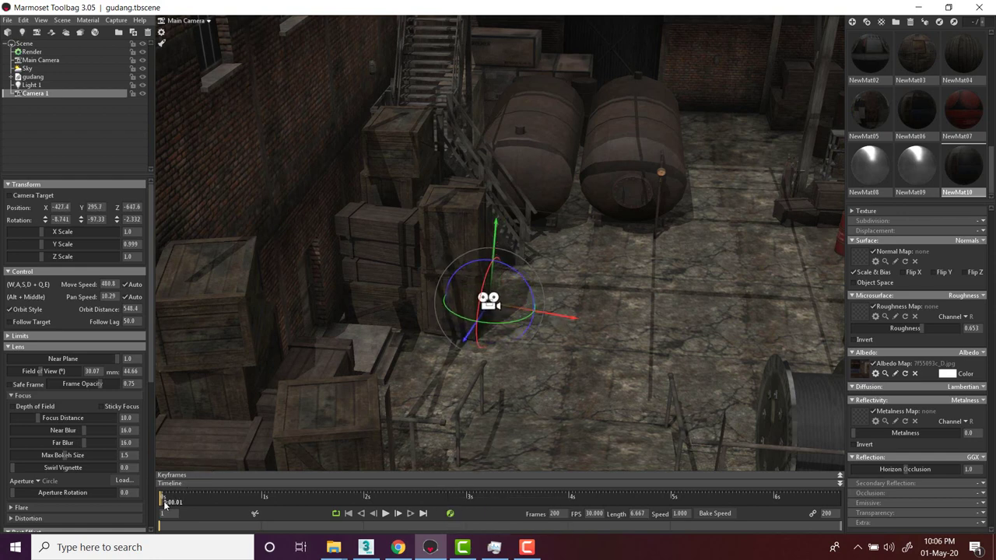
At the five-second mark of the timeline, move Camera 1 across the floor to the crates beside the shed
left_click_drag(165, 502, 674, 506)
left_click_drag(557, 317, 946, 371)
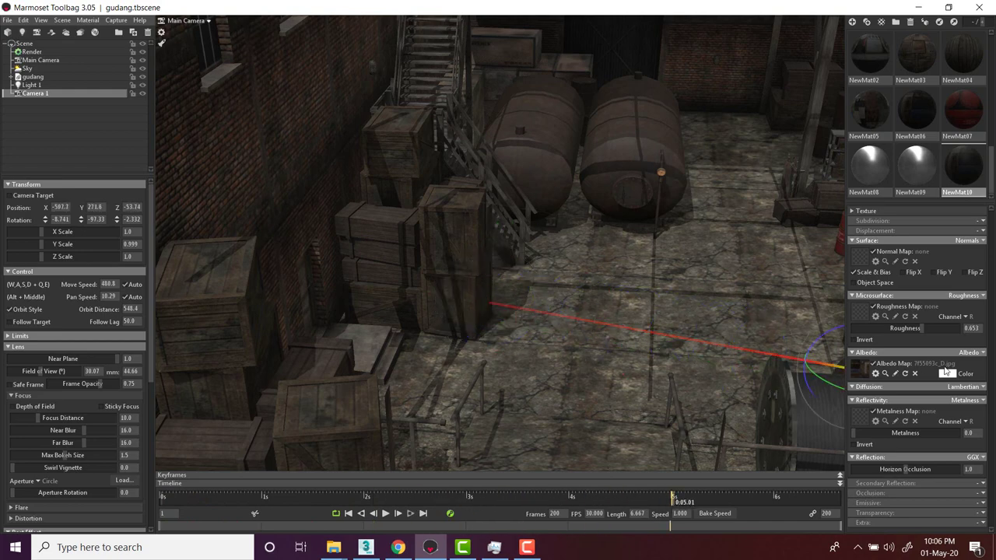
left_click_drag(666, 322, 716, 325, "alt")
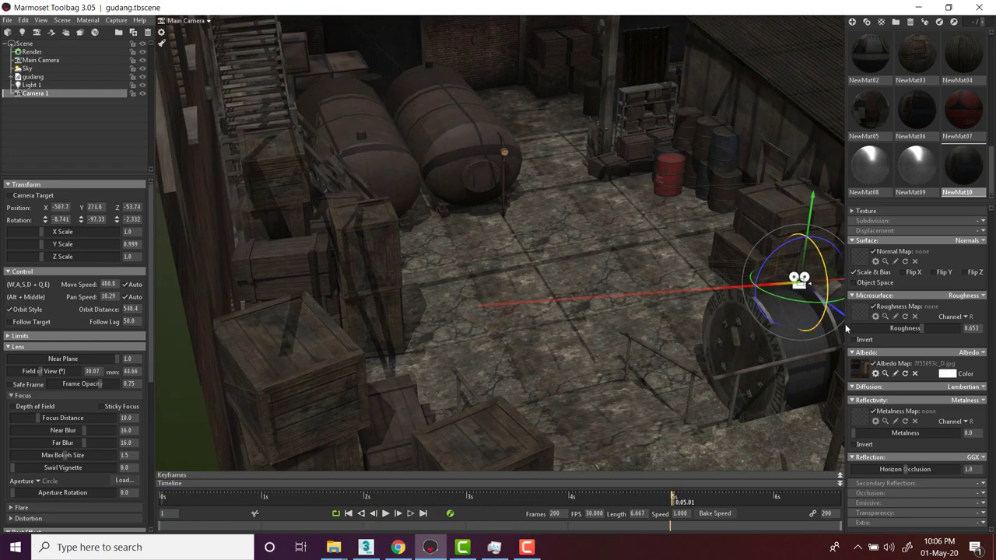
left_click_drag(840, 317, 784, 279)
Return the timeline to its start and switch the viewport to Camera 1
left_click_drag(674, 502, 159, 507)
left_click(208, 21)
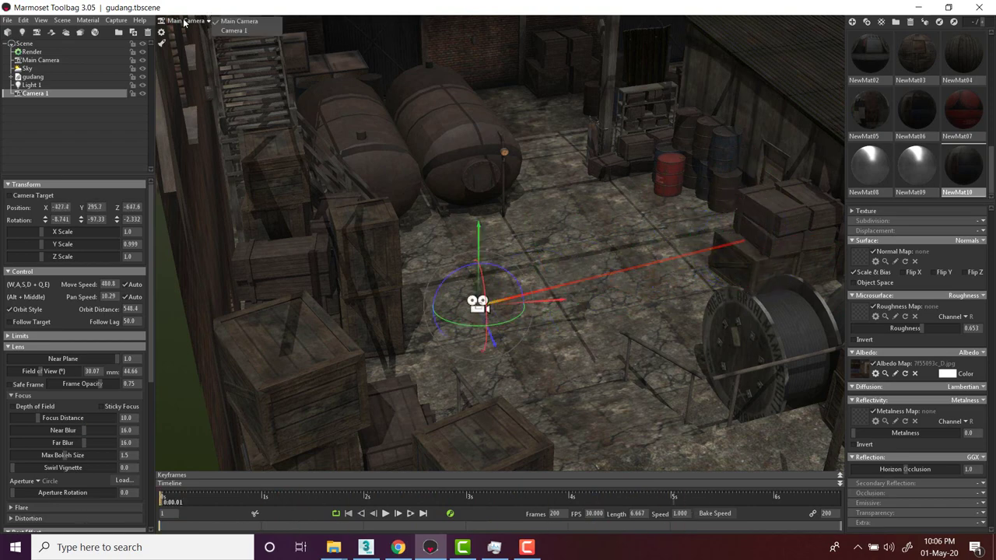
left_click(222, 33)
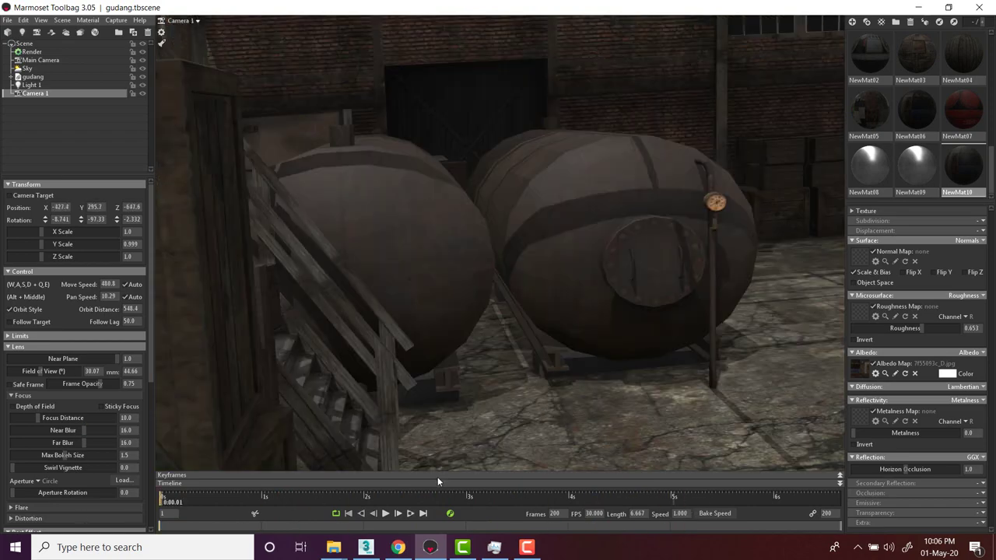
Play the camera animation through Camera 1, pause it and return the timeline to its start
left_click(386, 513)
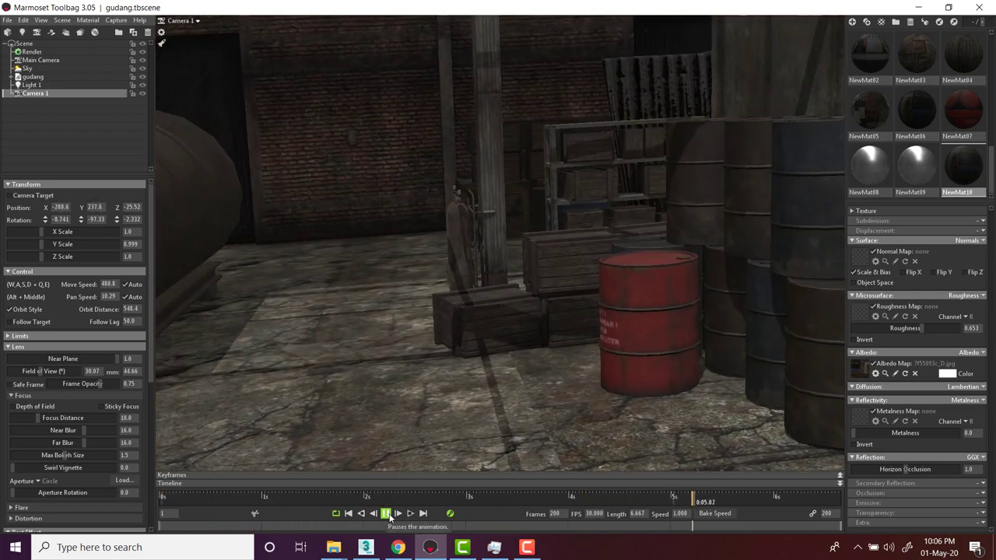
left_click(387, 515)
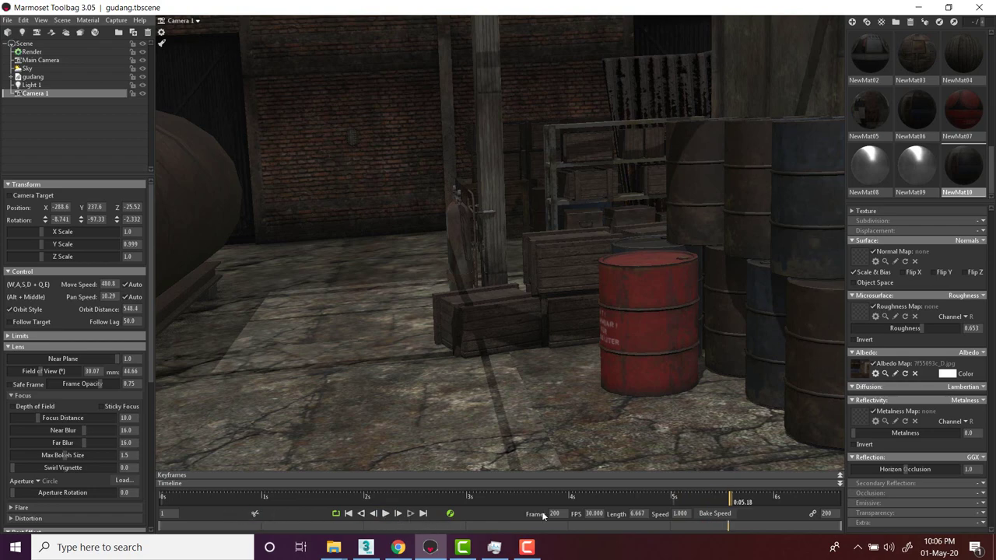
left_click_drag(729, 498, 141, 479)
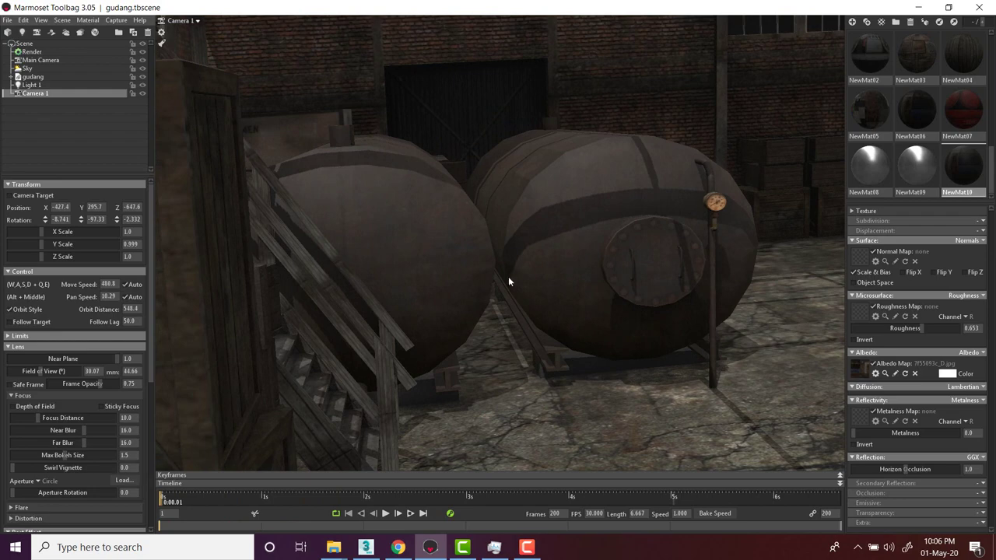
Reframe Camera 1 at the start of the timeline so it faces the tank gauge, the crates and the red drum
left_click_drag(536, 262, 323, 314)
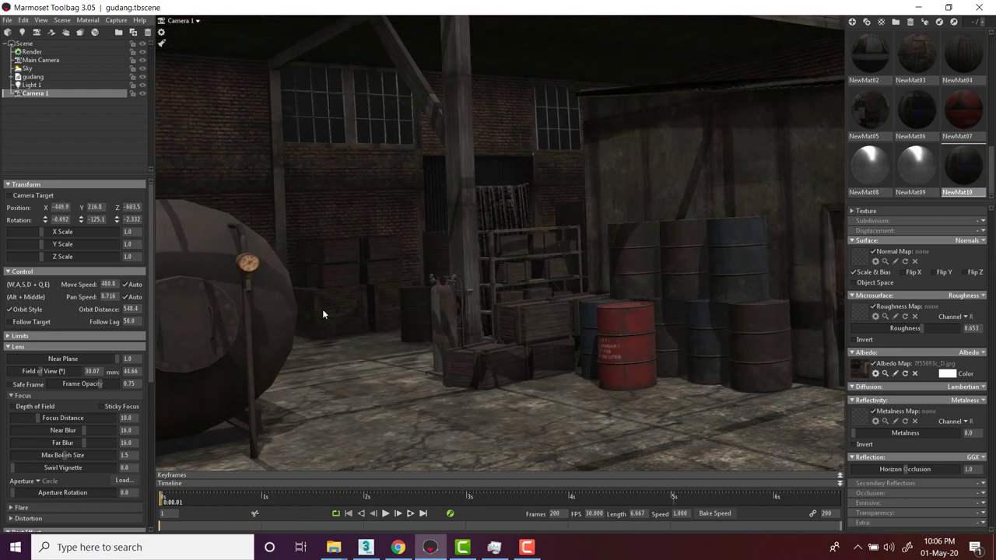
left_click_drag(166, 499, 6, 496)
left_click_drag(319, 316, 303, 316, "alt")
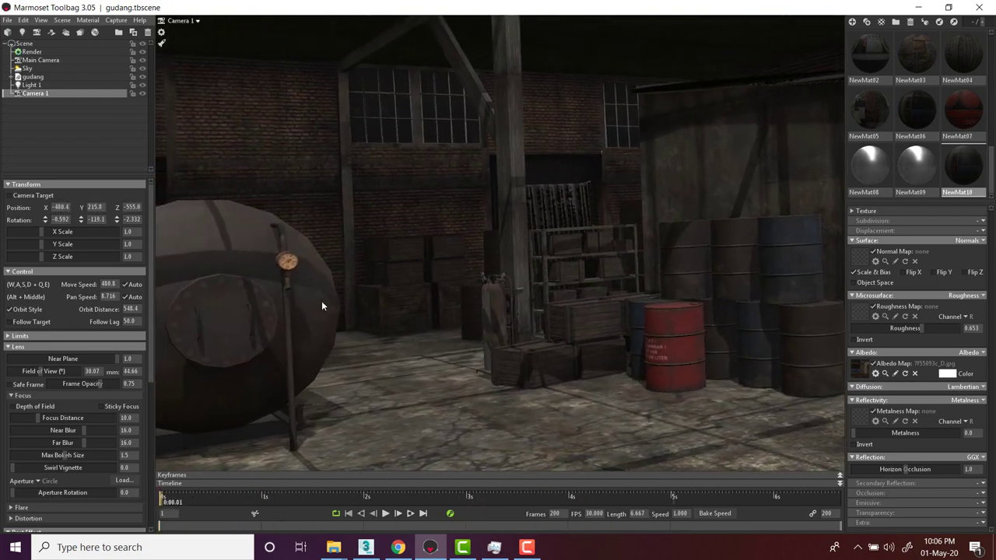
middle_click_drag(321, 300, 342, 297, "alt")
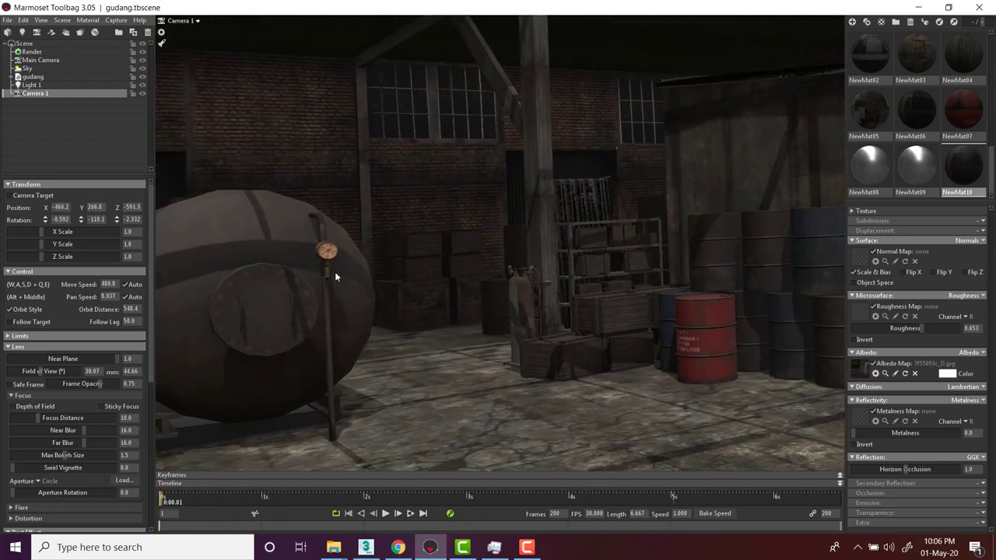
Reselect Camera 1 in the scene and enable its Safe Frame preview
left_click(32, 139)
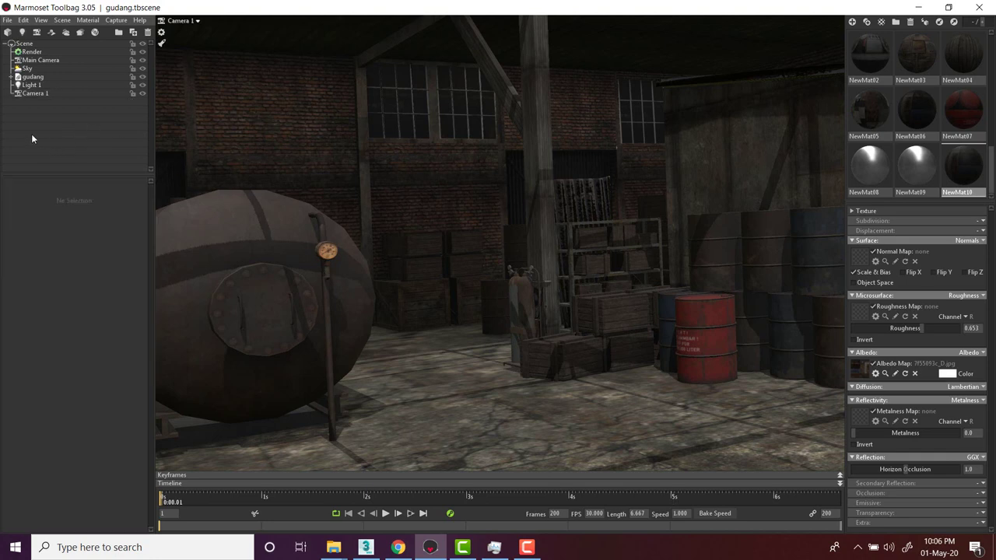
left_click(32, 95)
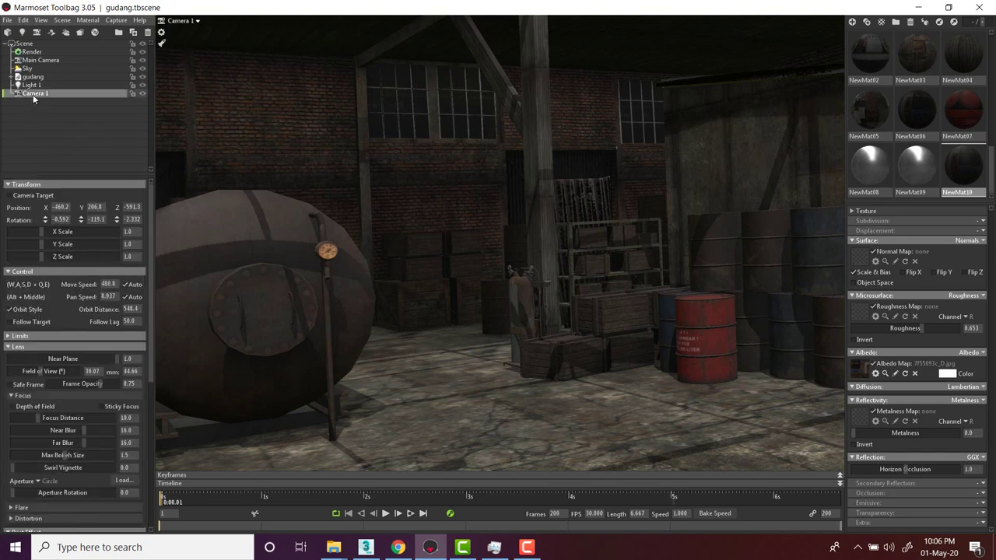
left_click(39, 98)
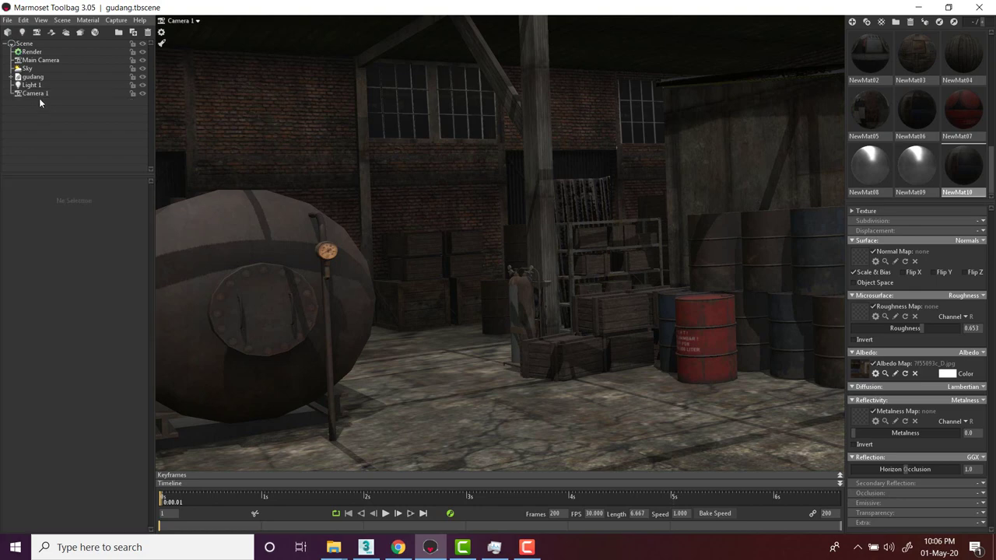
left_click(35, 95)
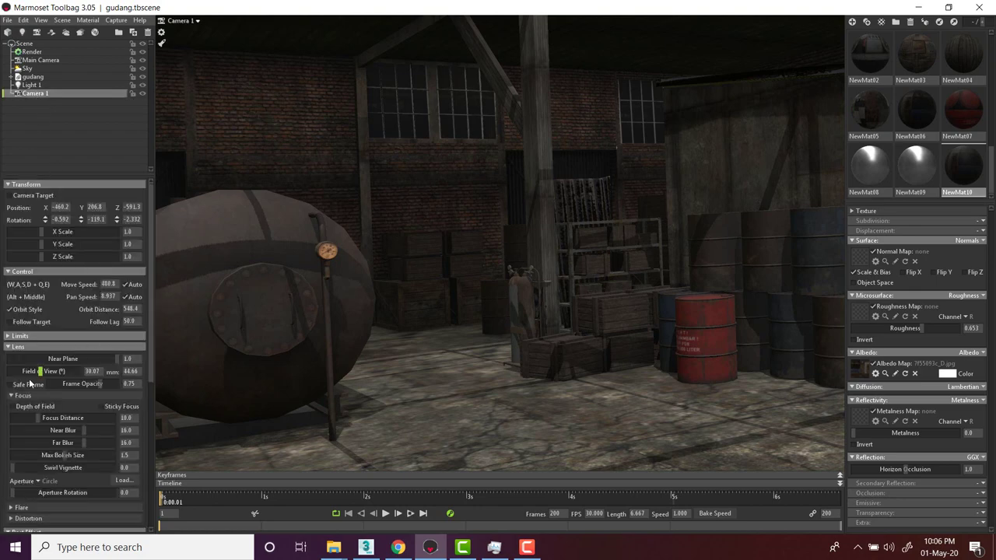
left_click(10, 385)
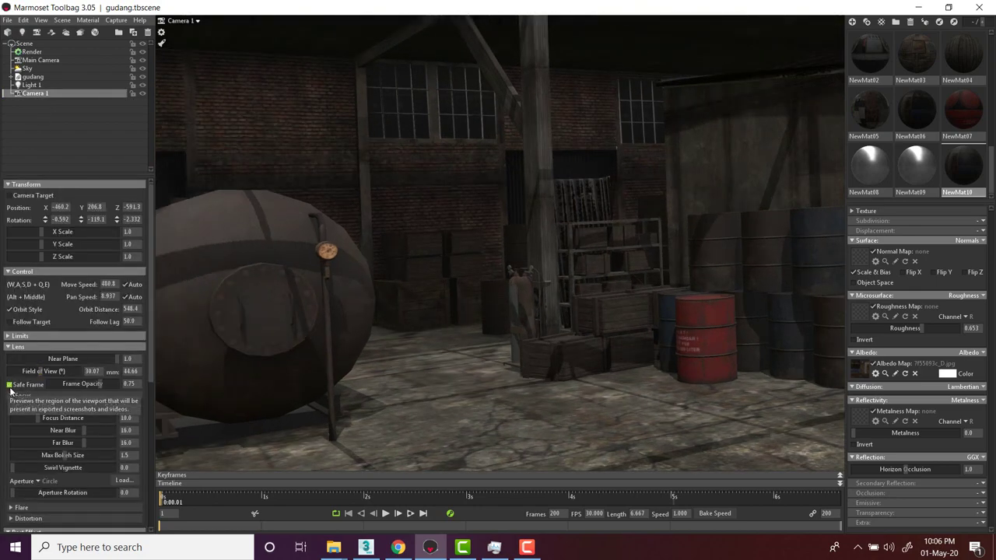
left_click(10, 395)
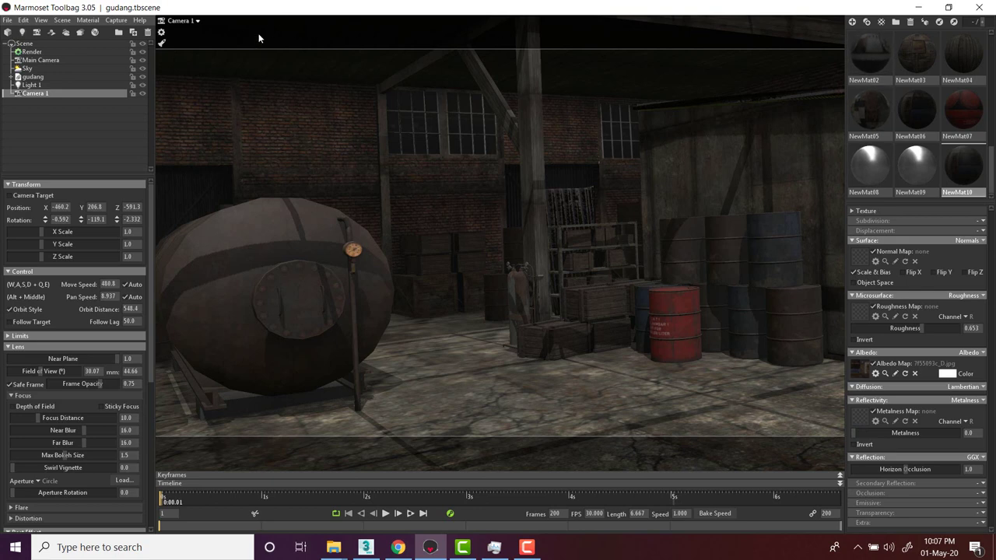
Open the capture settings and set the exported image size to 1000 by 1000 pixels
left_click(117, 21)
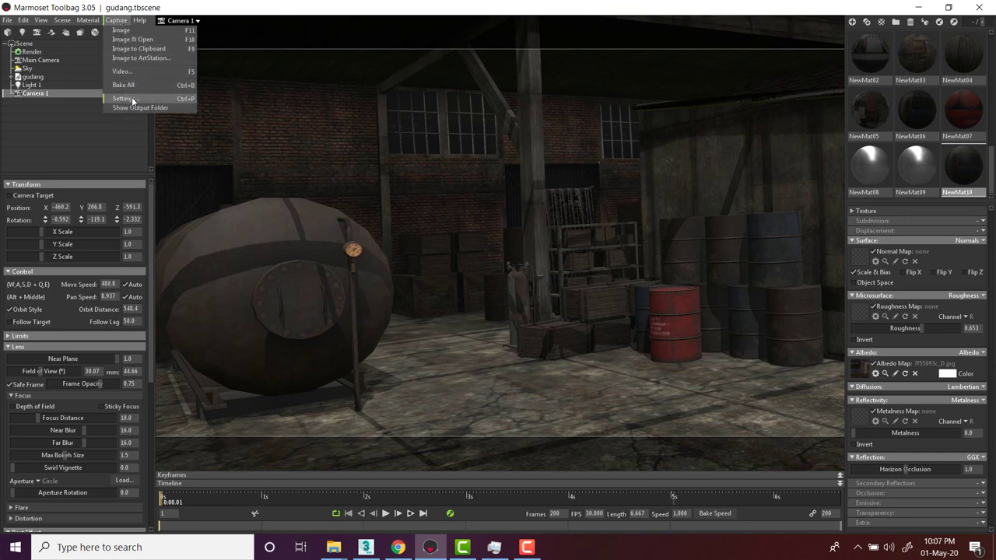
left_click(123, 98)
left_click_drag(496, 198, 640, 174)
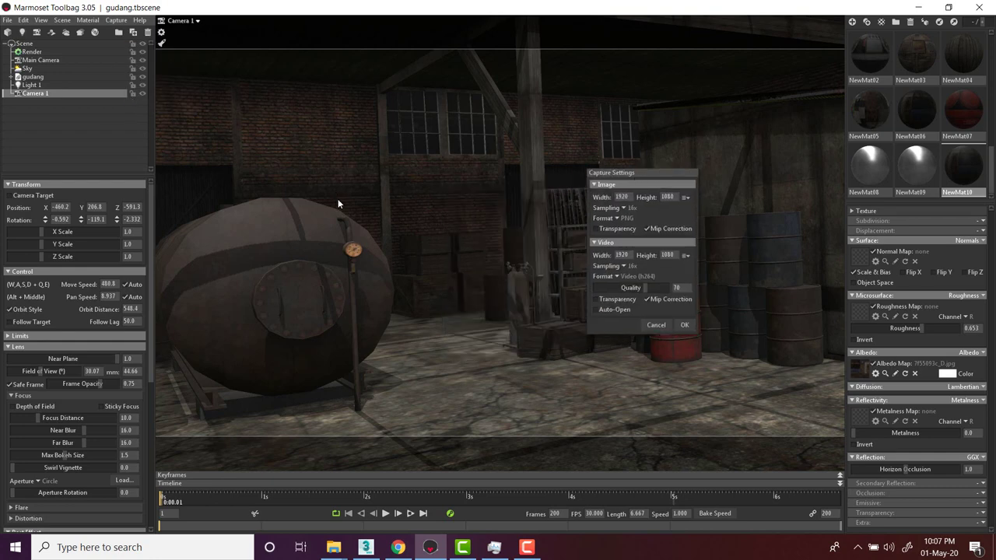
left_click(621, 197)
type("1000")
key("Tab")
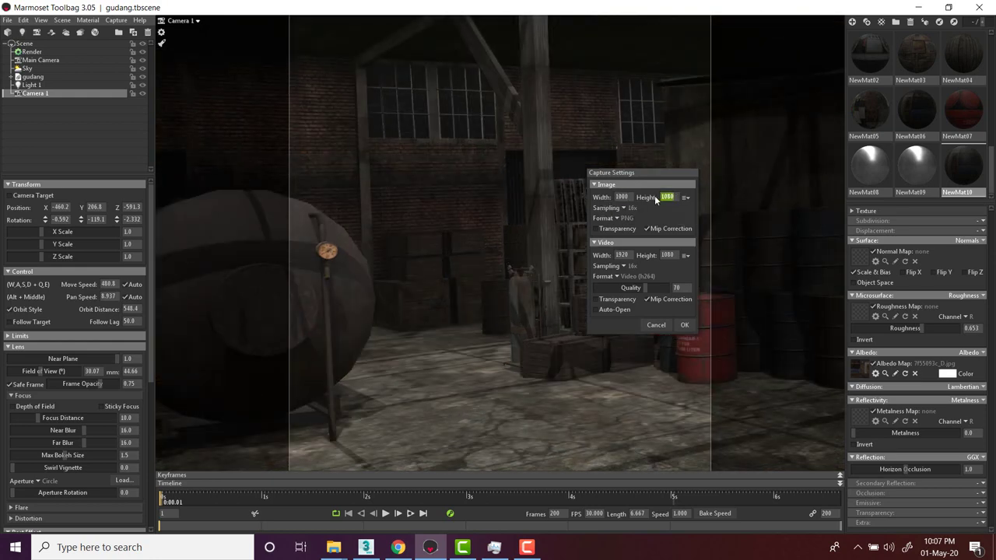
type("1000")
key("Return")
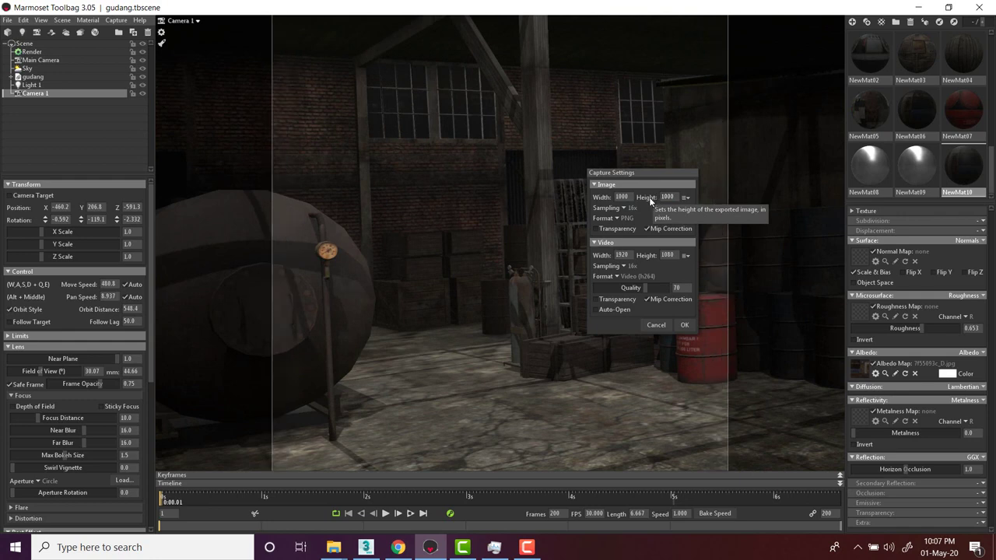
Set the captured video's width to 1000 pixels, change its height and accept the capture settings
type("1000")
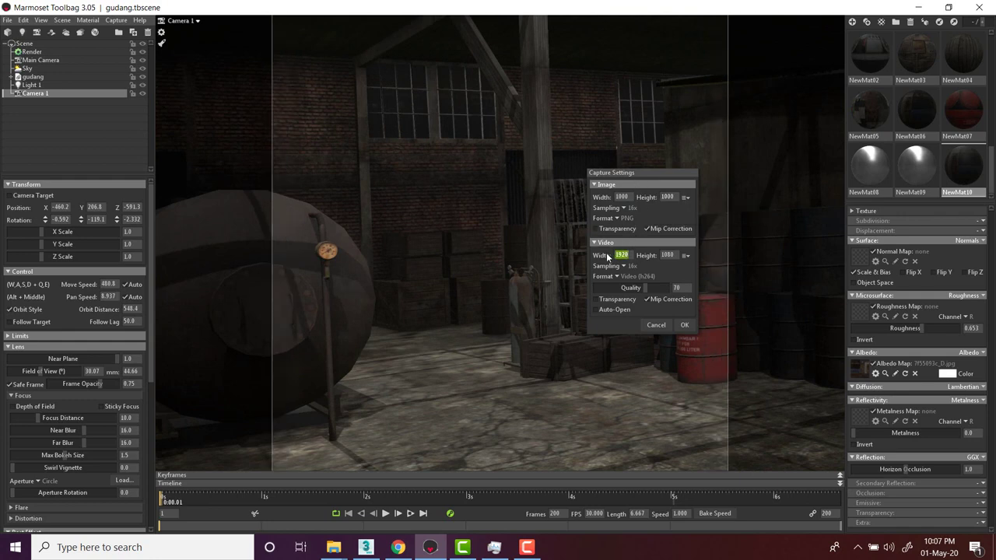
left_click(673, 254)
type("1")
left_click(684, 325)
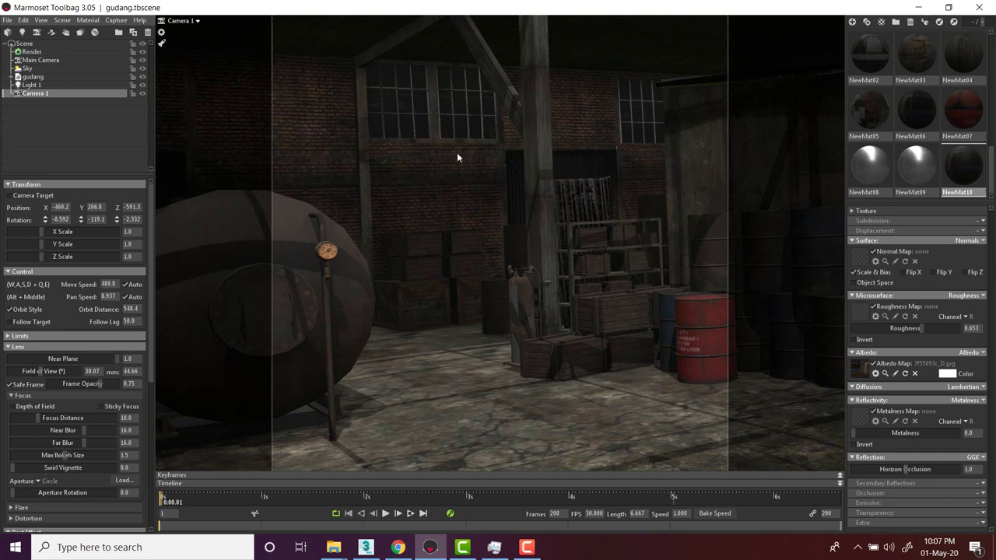
Enable depth of field on Camera 1 with focus distance about 1142, near blur 0 and far blur about 15.86, keeping the timeline at its start
left_click(12, 406)
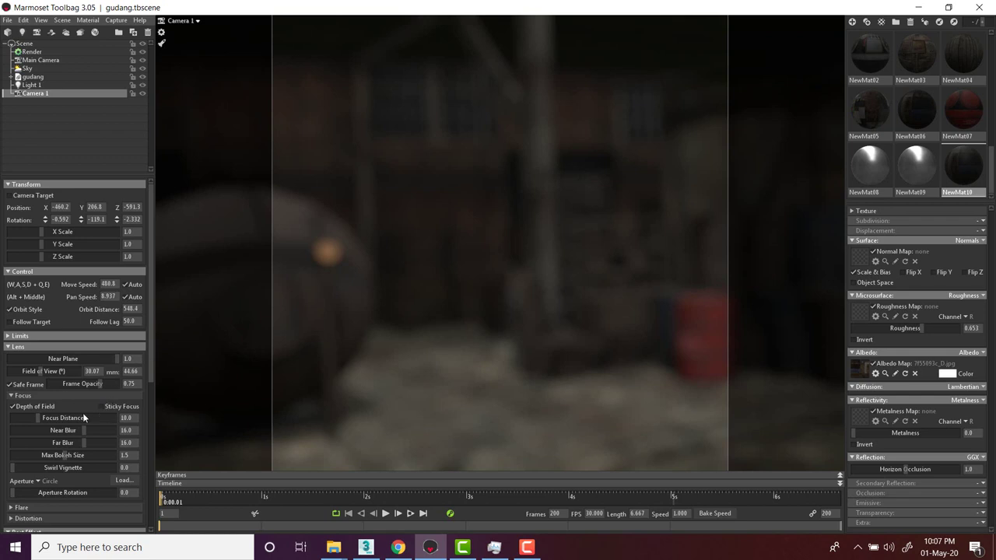
left_click_drag(41, 418, 77, 418)
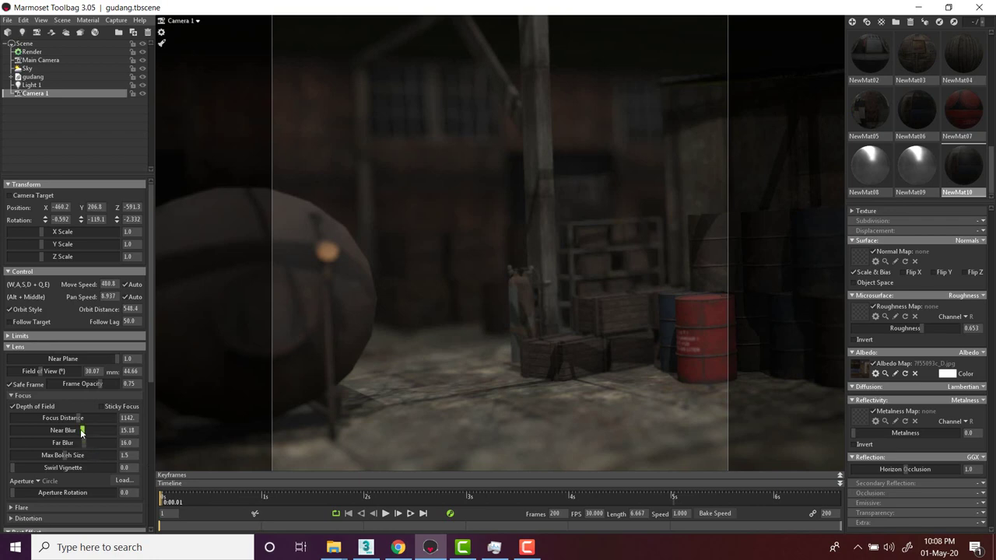
left_click_drag(72, 430, 4, 420)
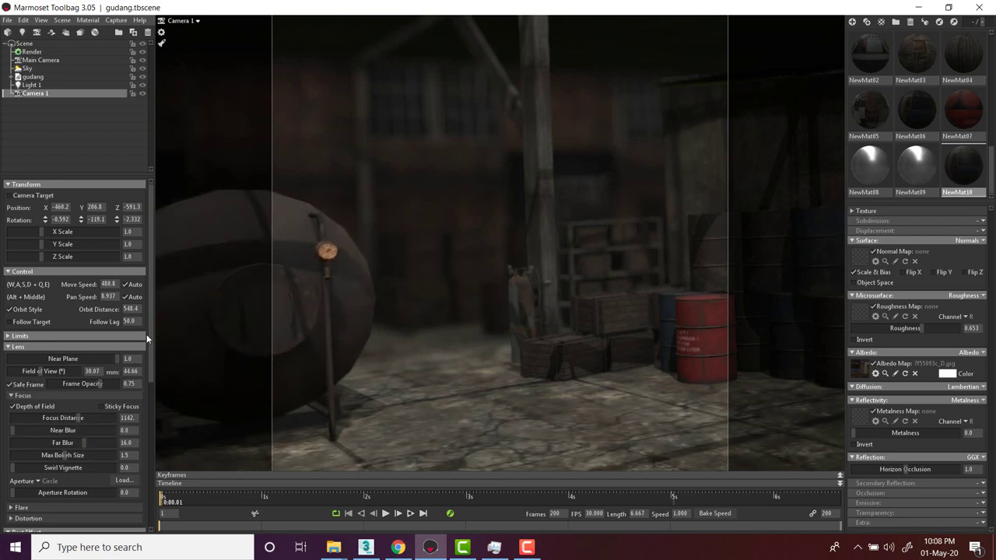
mouse_move(87, 443)
left_mouse_down()
mouse_move(116, 443)
mouse_move(55, 443)
mouse_move(77, 442)
left_mouse_up()
left_click_drag(165, 501, 122, 493)
Switch the viewport to Main Camera and deselect Camera 1 with the drums and shed in view
left_click(184, 21)
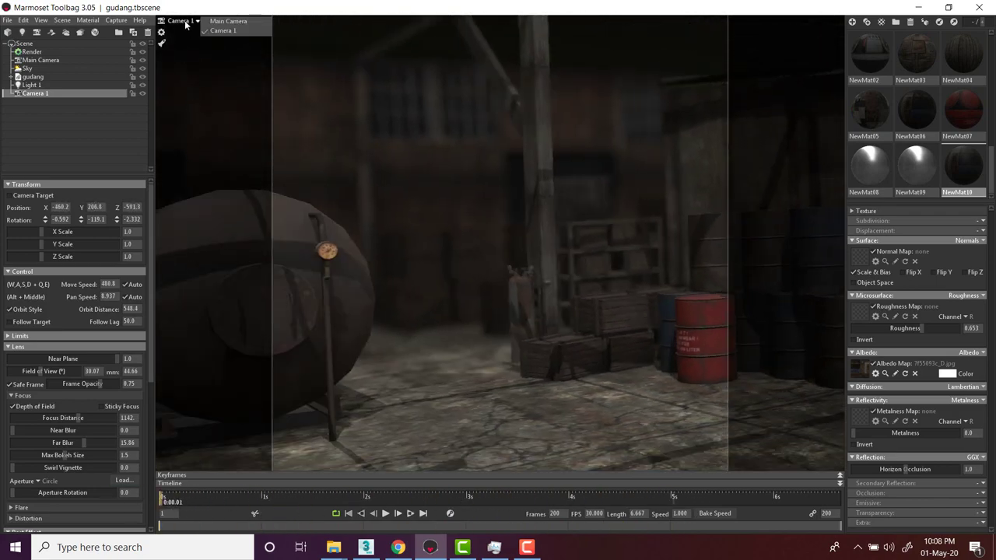
left_click(215, 26)
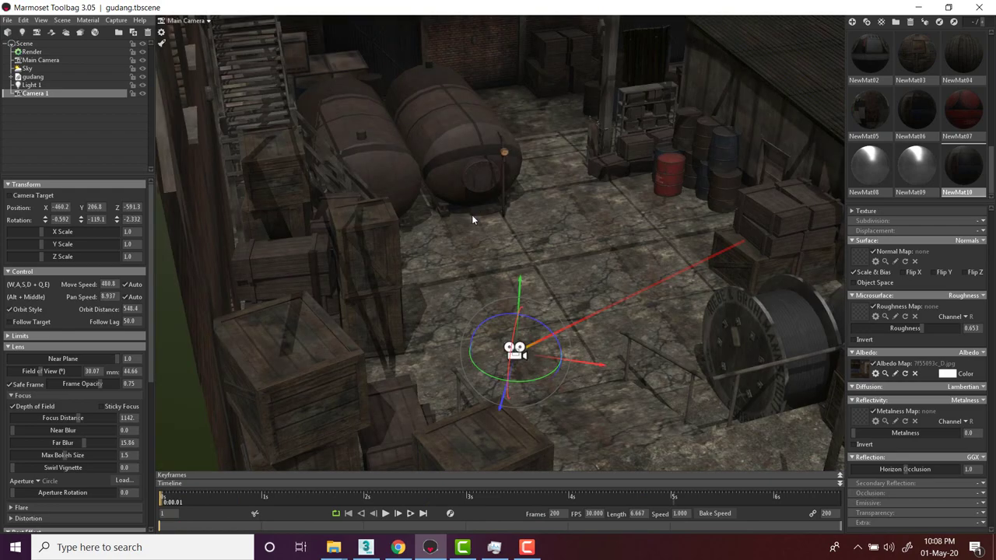
left_click_drag(443, 203, 617, 312)
middle_click_drag(617, 312, 571, 287, "alt")
scroll(571, 287, "up", 4)
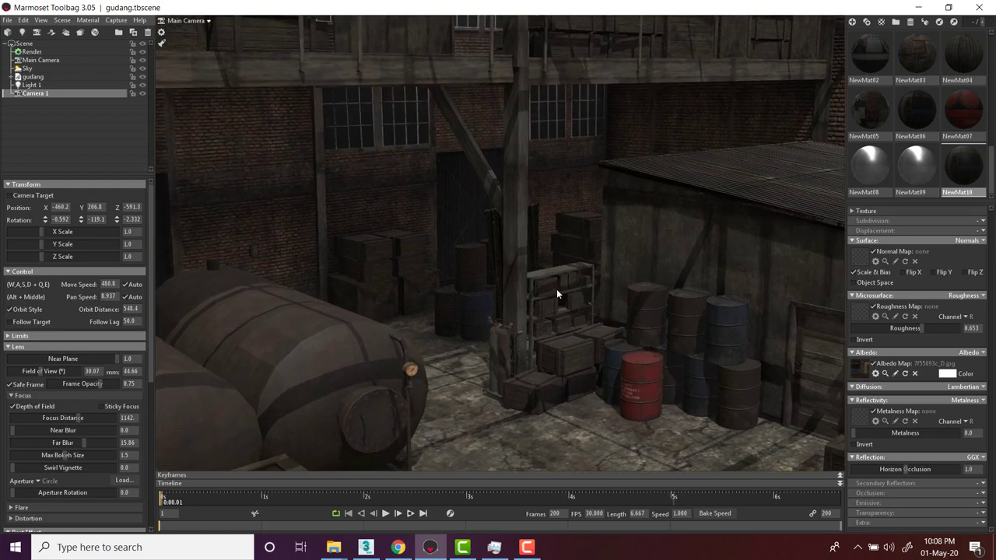
left_click_drag(557, 291, 457, 259, "alt")
left_click(82, 158)
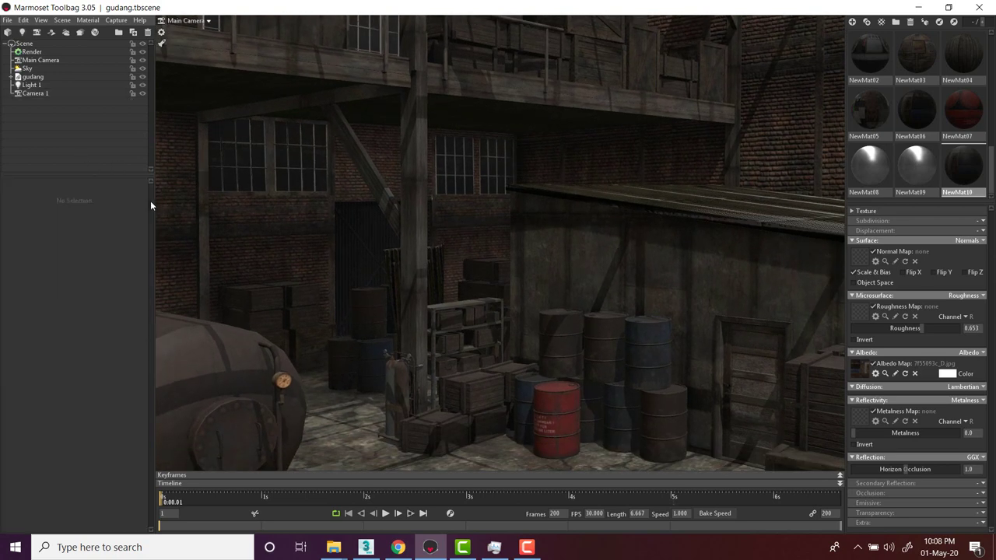
Add fog to the scene with distance about 1000, max opacity 0.168, dispersion 0.283, ambient illumination 1.0 and lights illumination 0.052
left_click(66, 32)
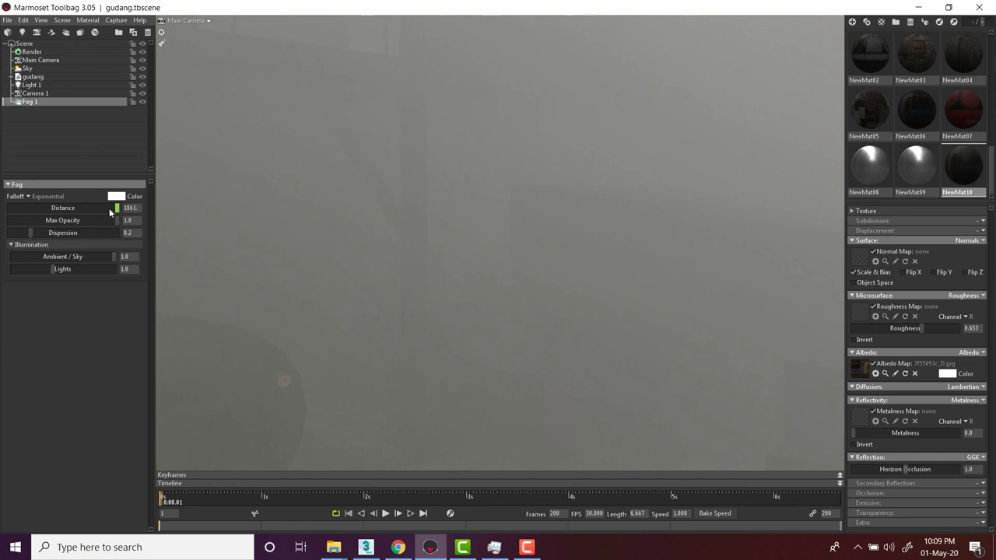
left_click_drag(109, 208, 39, 233)
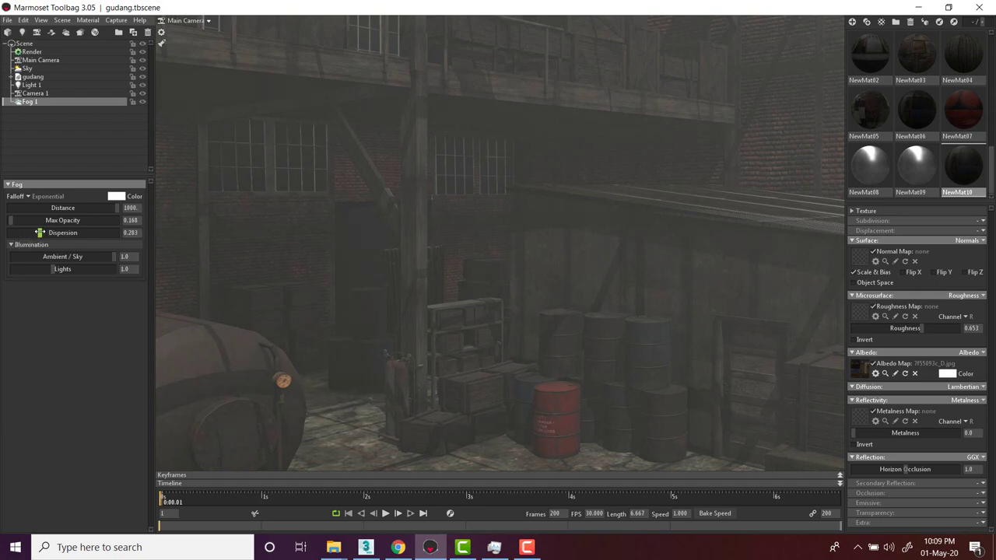
left_click_drag(84, 256, 116, 256)
mouse_move(54, 269)
left_mouse_down()
mouse_move(3, 267)
mouse_move(36, 268)
left_mouse_up()
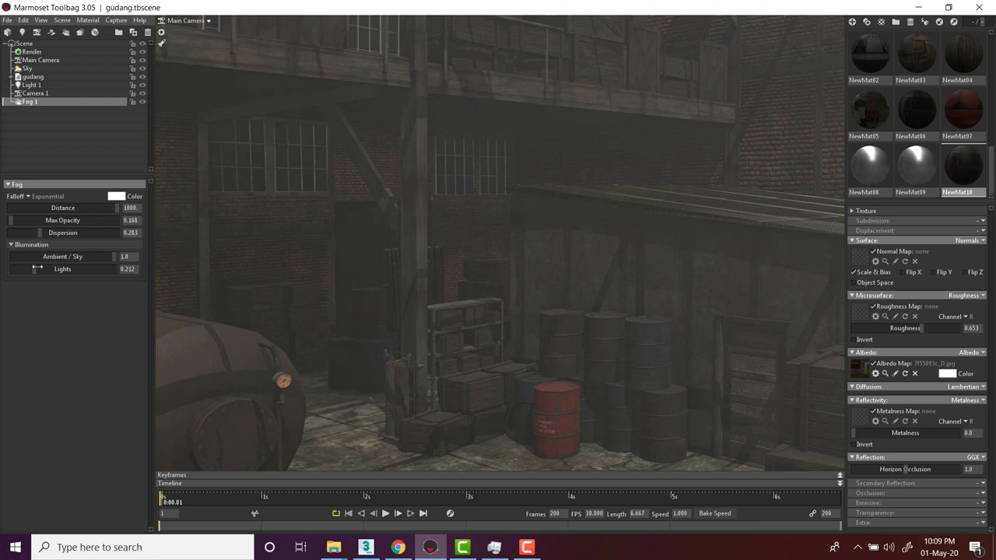
Check the fog through Camera 1 and lower its max opacity to 0.09 and its lights illumination to 0
left_click(187, 21)
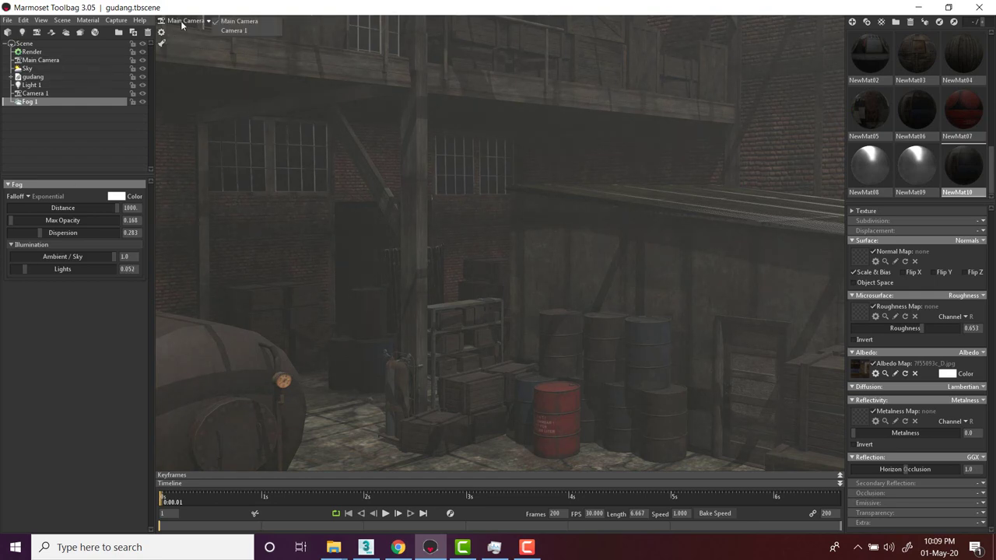
left_click(237, 31)
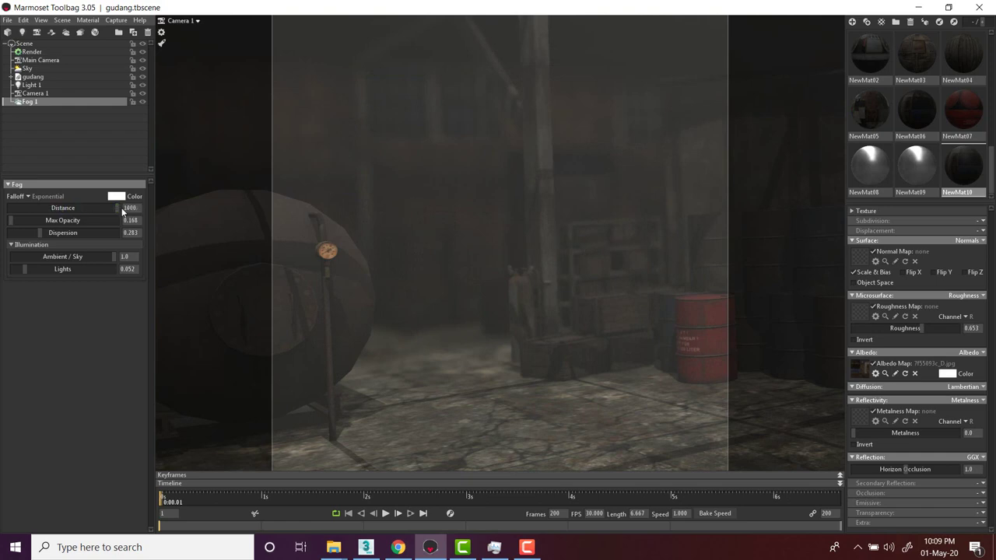
mouse_move(8, 221)
left_mouse_down()
mouse_move(73, 220)
mouse_move(4, 222)
mouse_move(12, 221)
left_mouse_up()
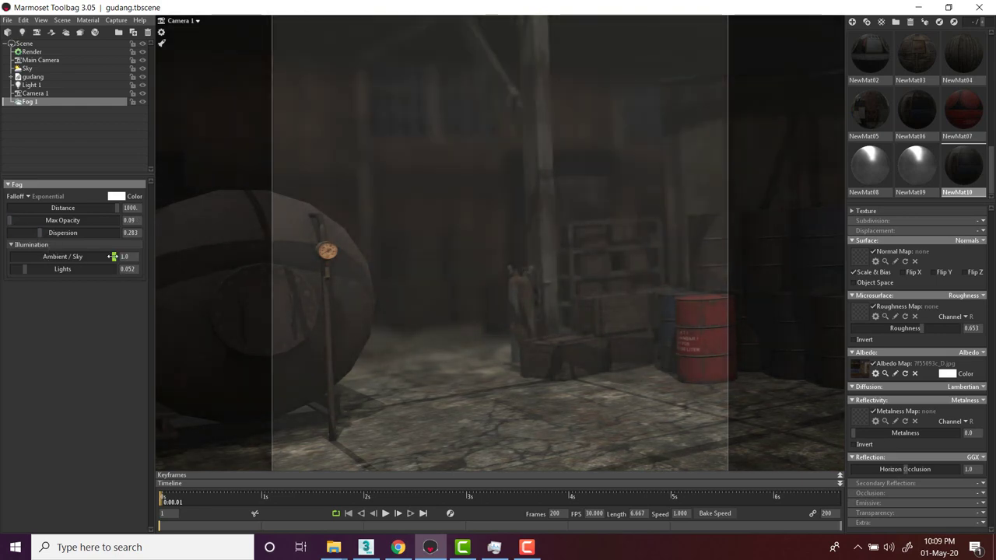
left_click_drag(24, 269, 3, 268)
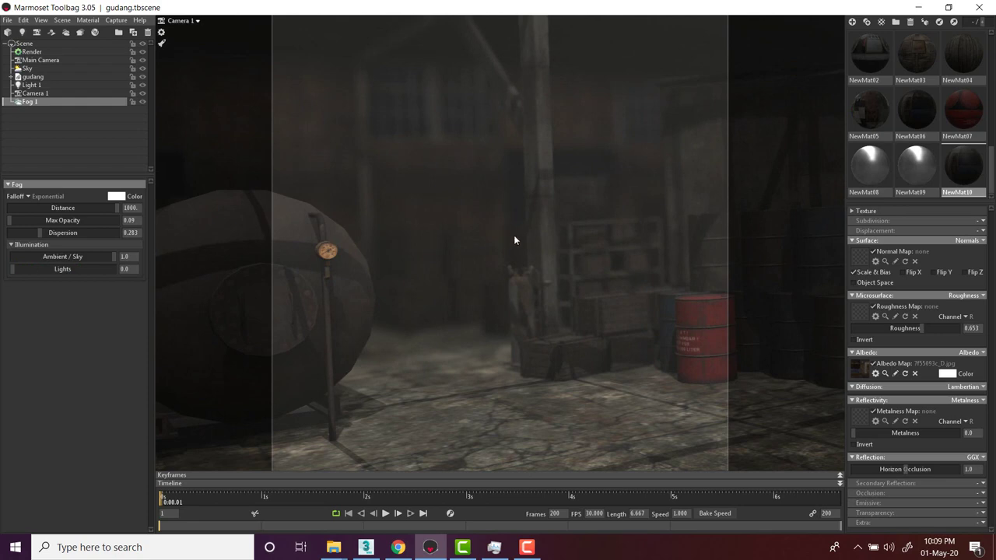
left_click_drag(485, 233, 445, 225)
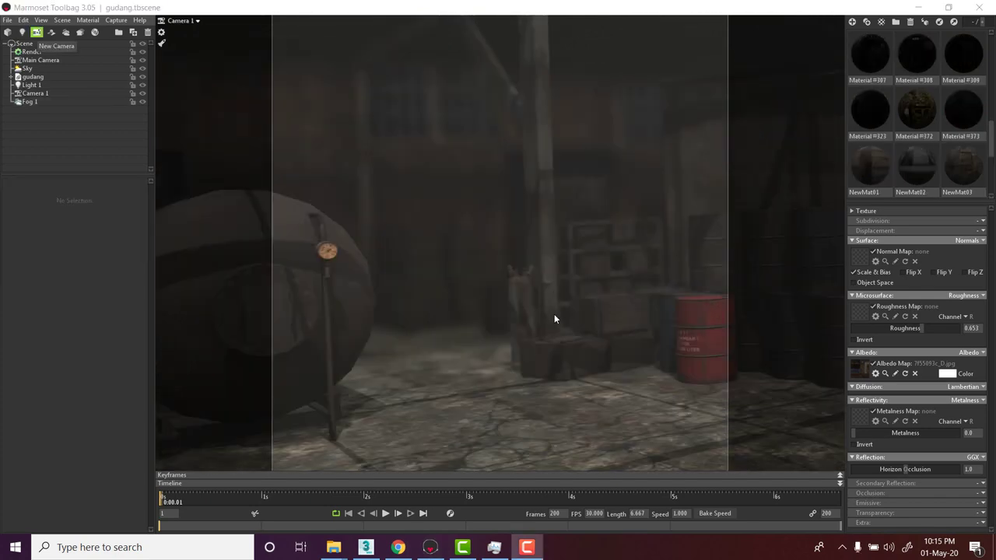
Switch the viewport to Main Camera and select the warehouse floor mesh
left_click(191, 21)
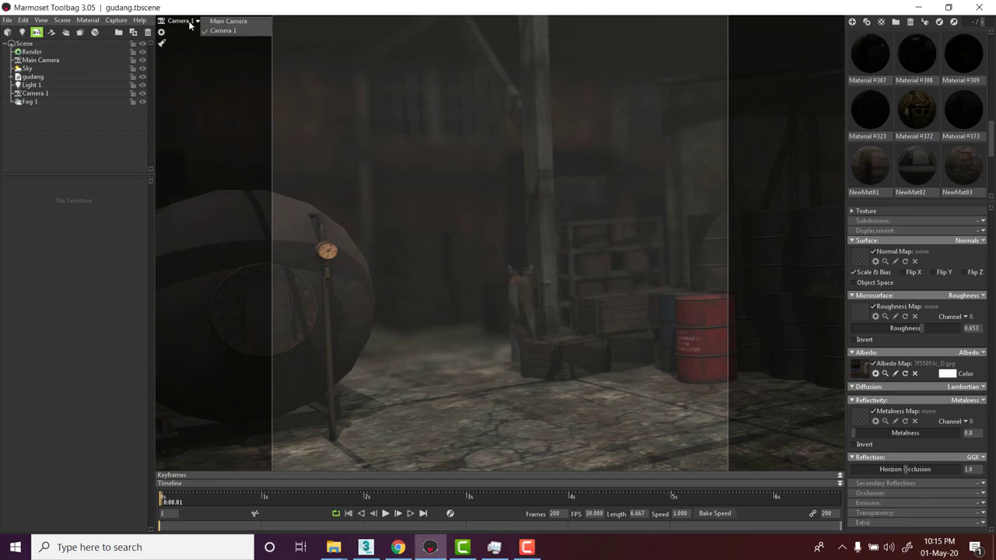
left_click(226, 23)
left_click_drag(513, 196, 488, 232)
left_click(498, 228)
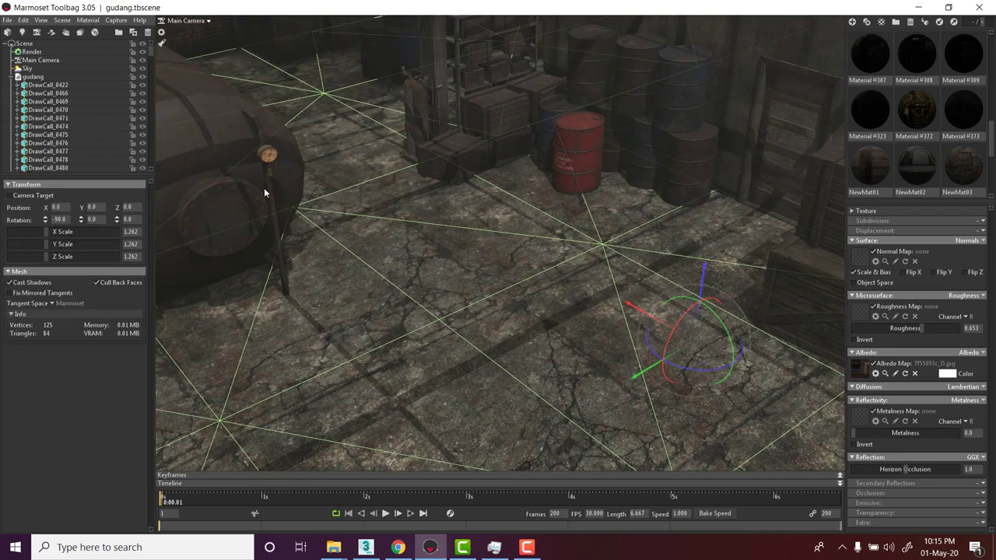
Import the mercenaries_walk to stop model into the warehouse scene
left_click(13, 76)
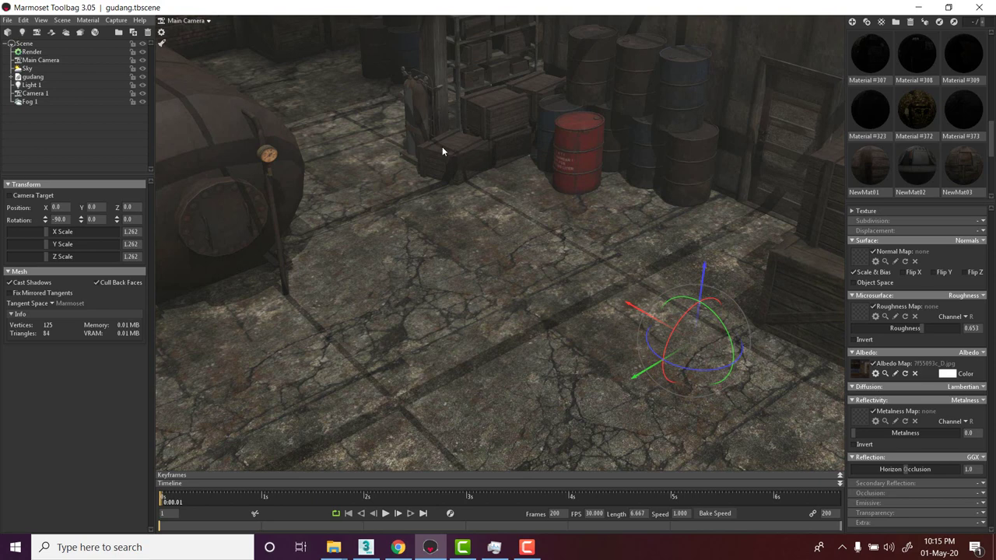
left_click(7, 33)
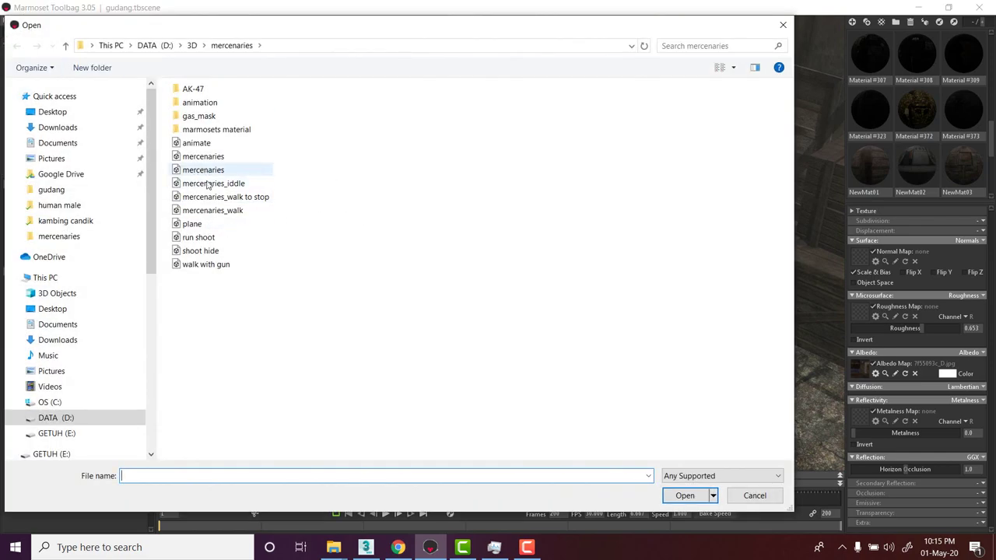
left_click(213, 212)
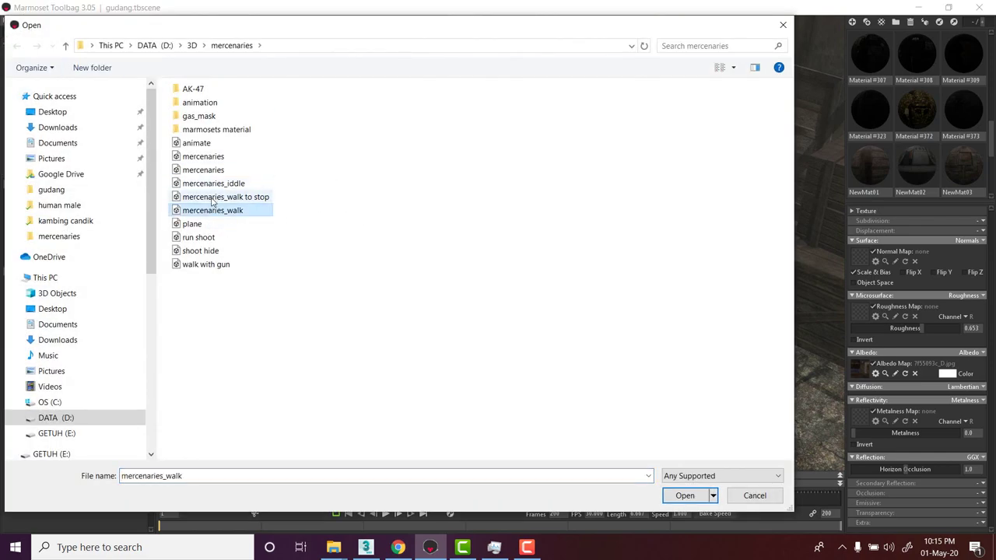
left_click(212, 199)
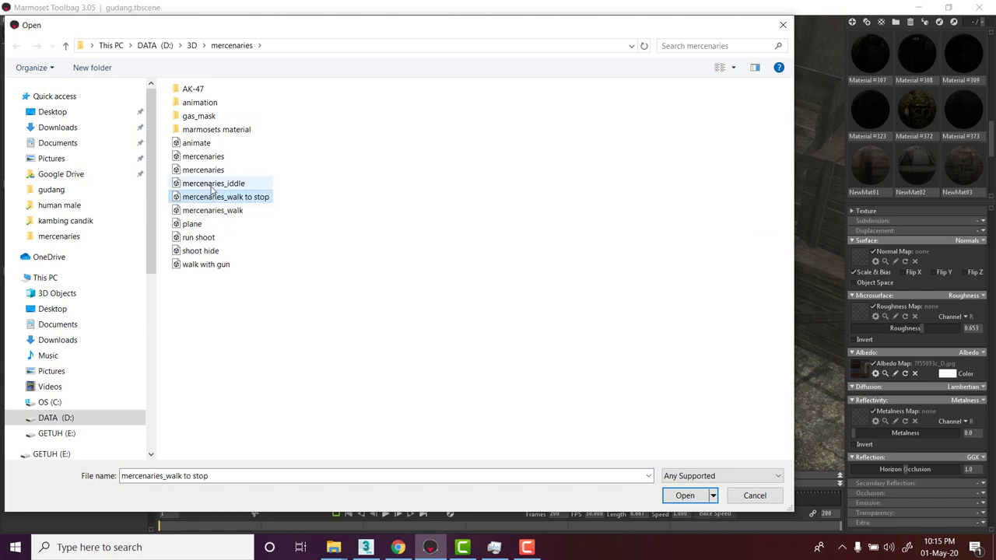
left_click(685, 495)
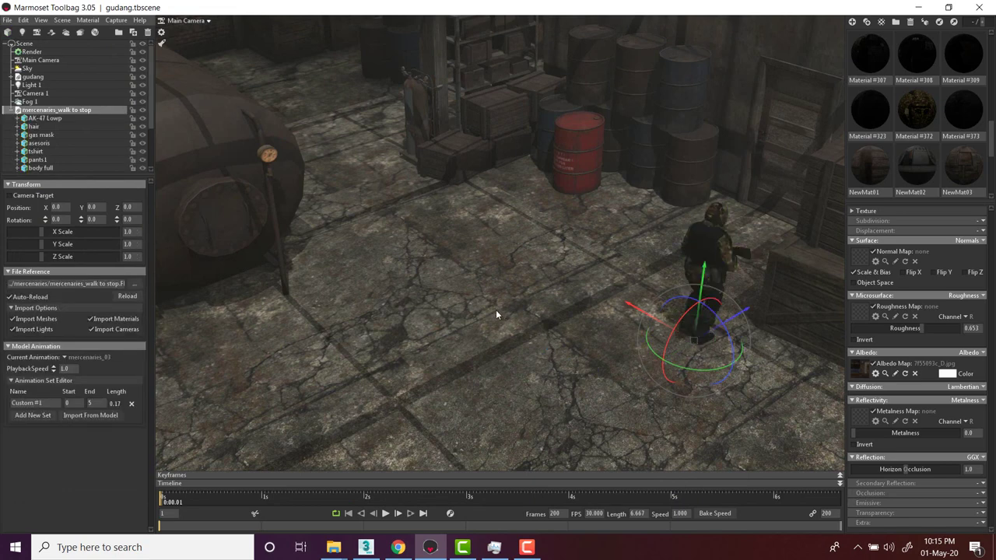
Collapse the scene hierarchies and move the imported soldier beside the large tank, at about X 323.7, Z -339.3
left_click_drag(164, 498, 122, 536)
left_click(430, 384)
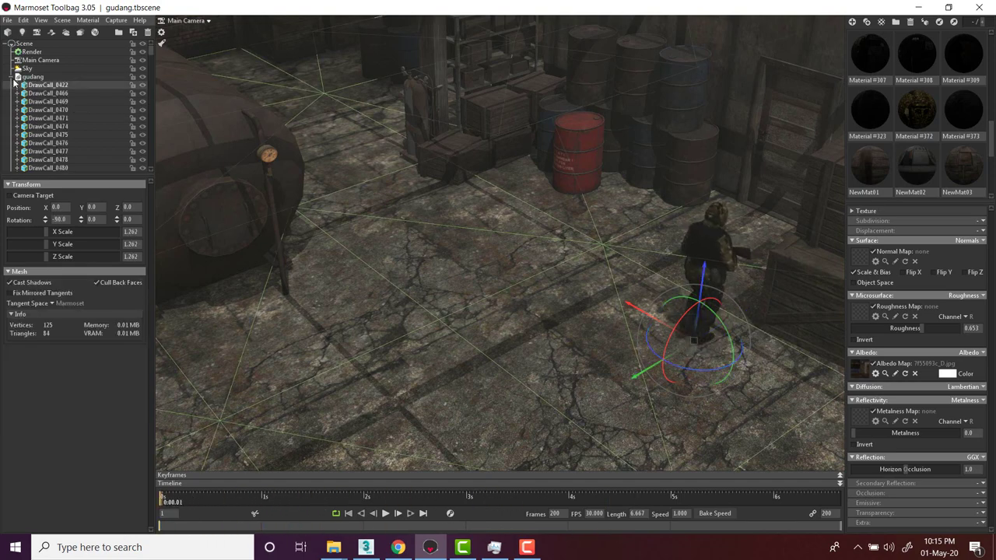
left_click(11, 77)
left_click(11, 110)
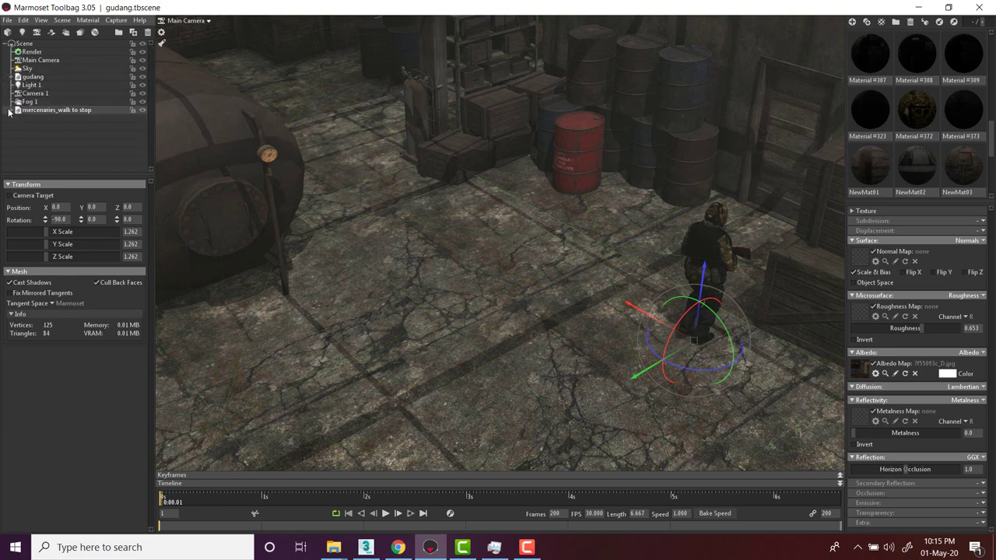
left_click(48, 110)
left_click_drag(749, 307, 526, 366)
left_click_drag(422, 436, 296, 316)
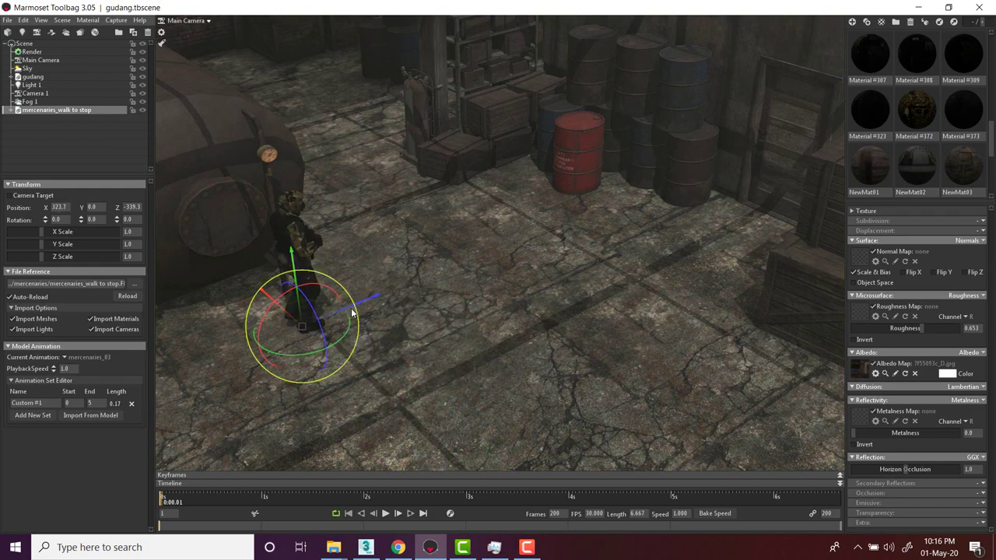
left_click(312, 348)
left_click(439, 349)
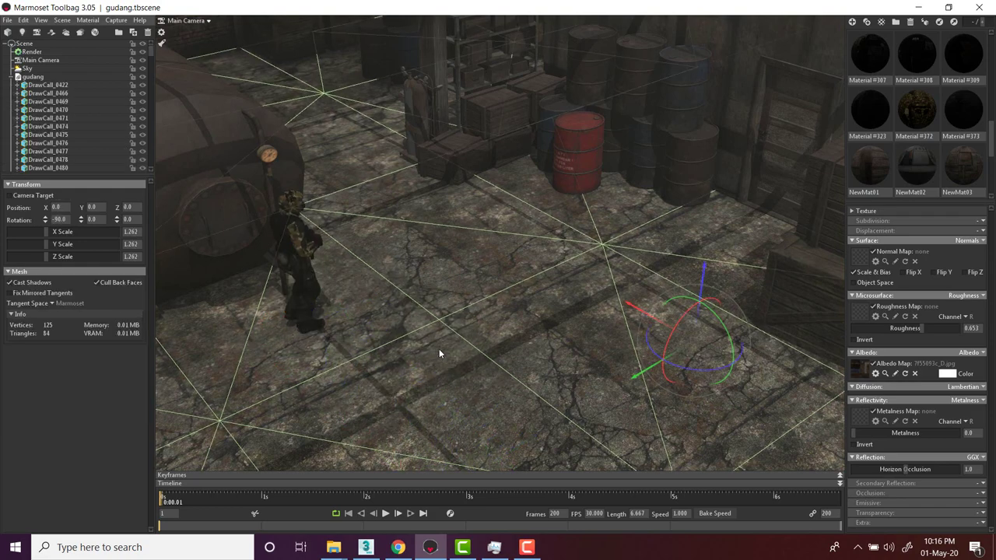
Switch the viewport to Camera 1 and scrub the start of the animation with the soldier in place
left_click_drag(438, 349, 420, 334, "alt")
left_click_drag(196, 500, 155, 501)
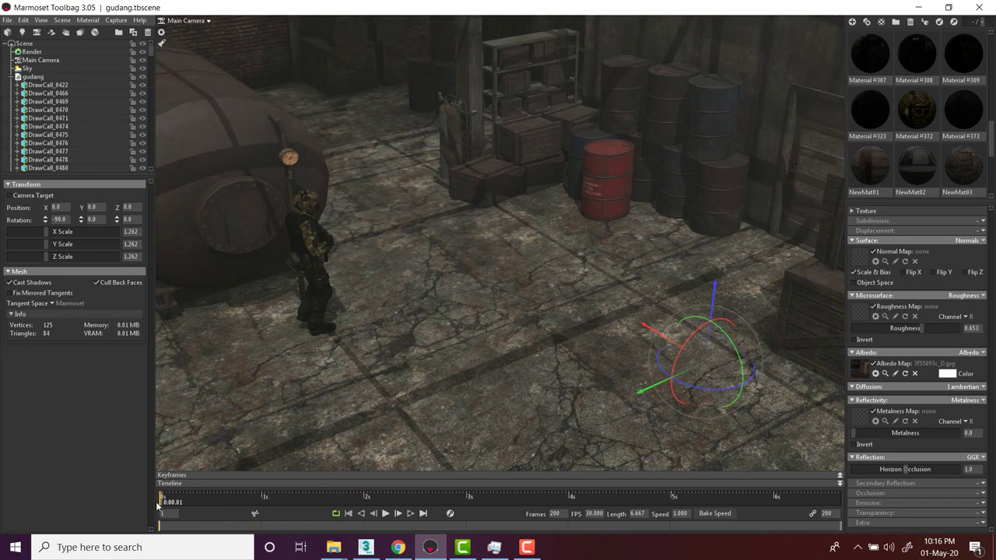
left_click(186, 21)
left_click(222, 31)
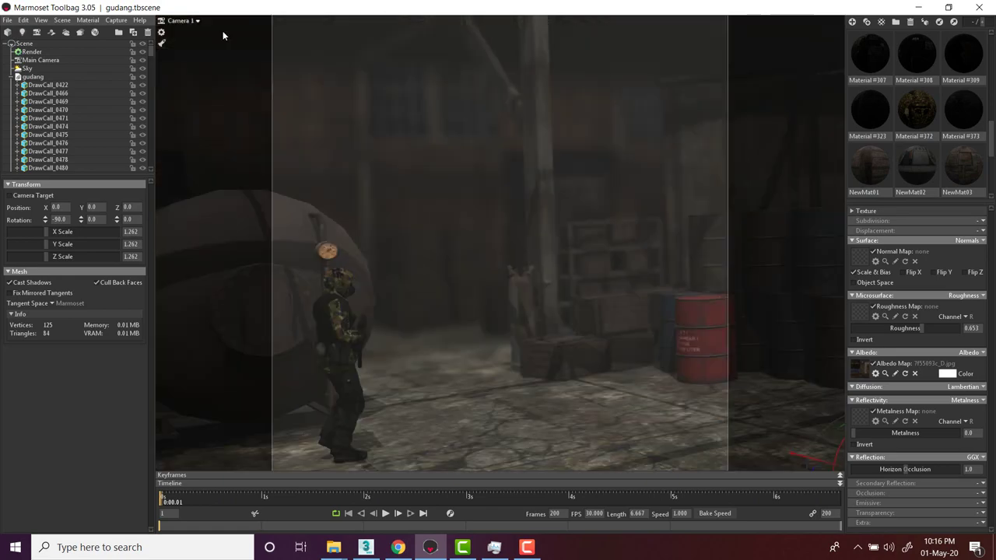
left_click_drag(173, 503, 133, 496)
Reframe Camera 1 on the soldier, set its depth-of-field focus on him, and deselect everything
left_click_drag(469, 340, 501, 267)
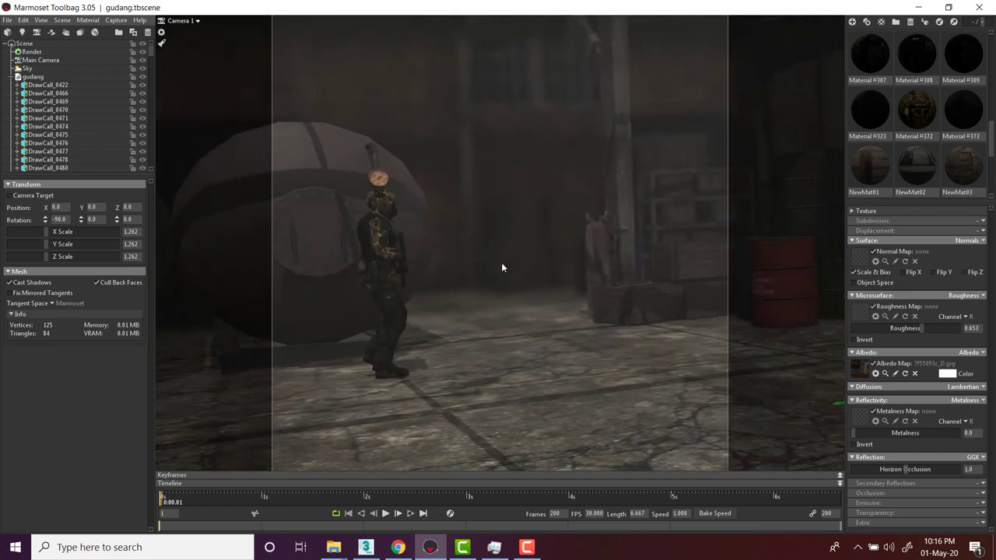
middle_click(374, 220)
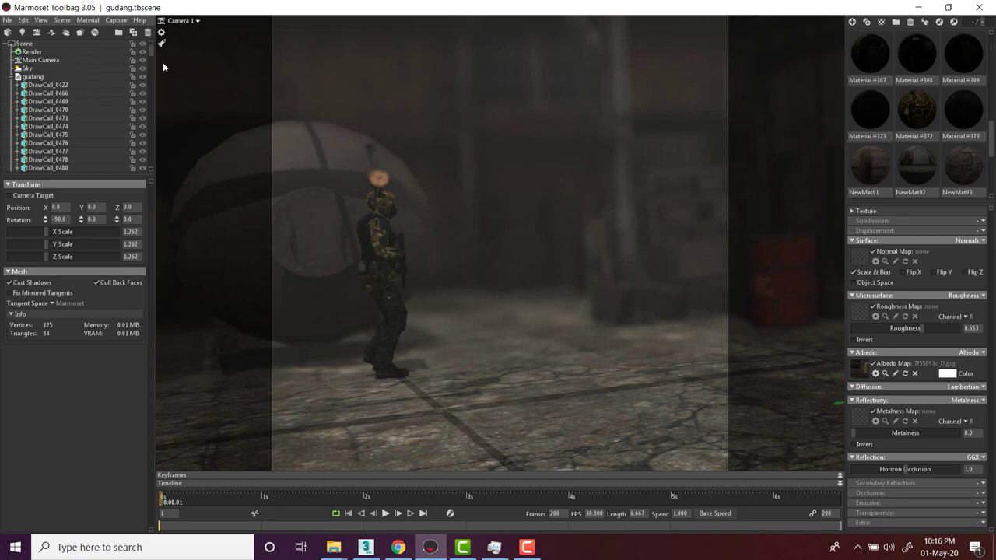
left_click(42, 20)
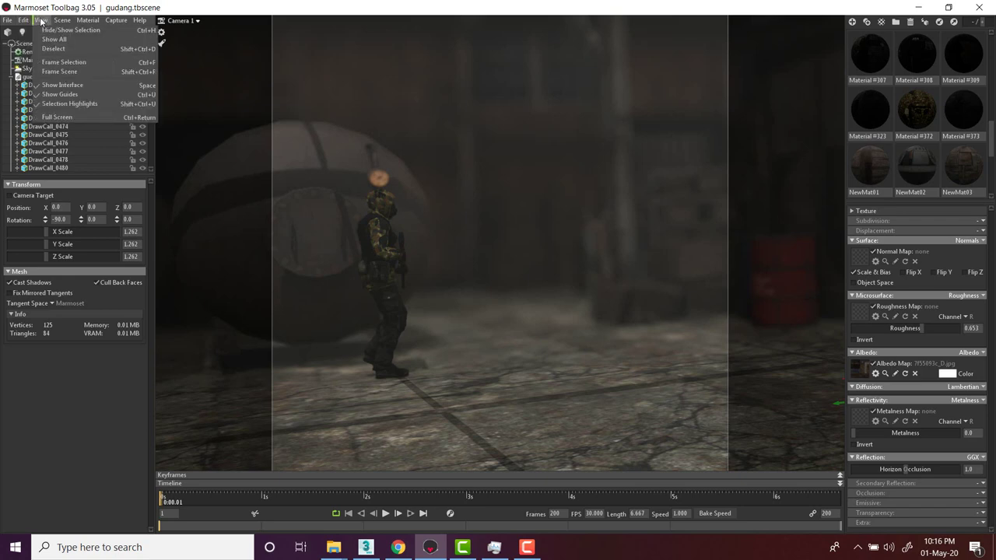
mouse_move(63, 21)
left_click(53, 48)
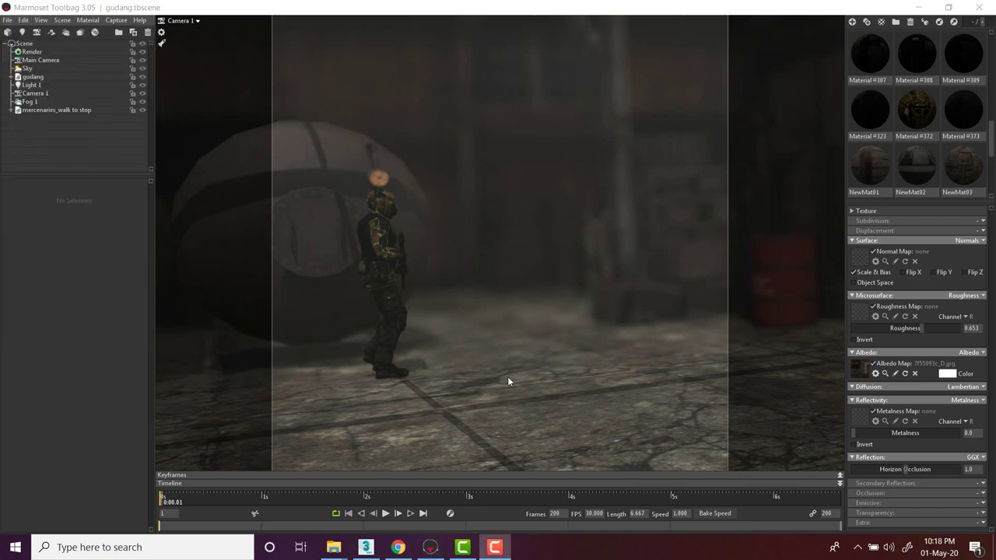
Look through the preferences and the choice of folder for image output, cancelling without changes
left_click(39, 21)
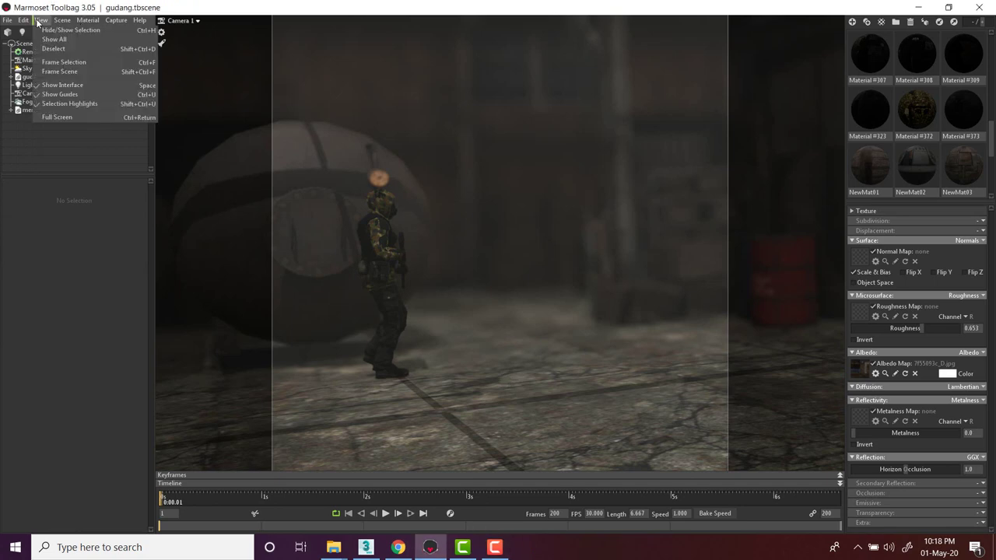
left_click(44, 96)
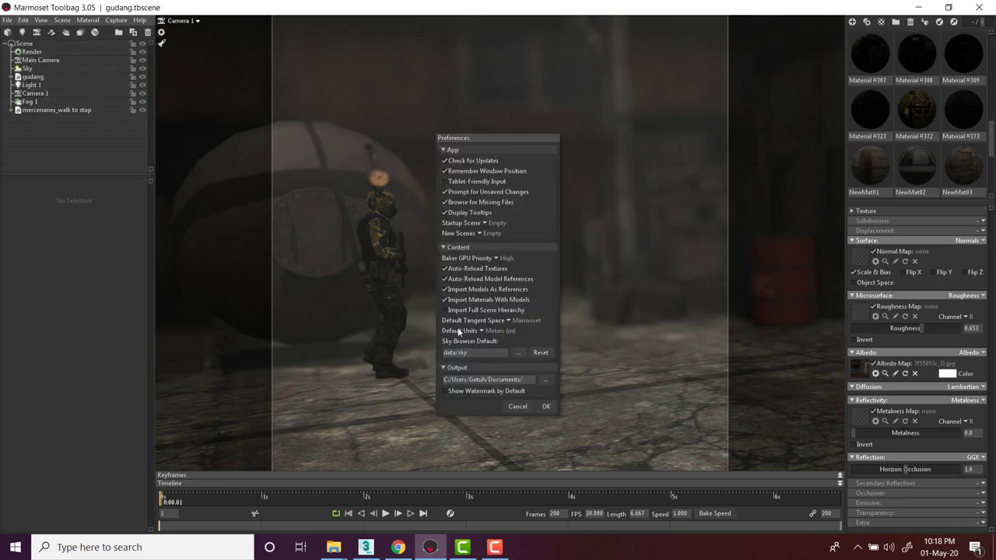
left_click(488, 391)
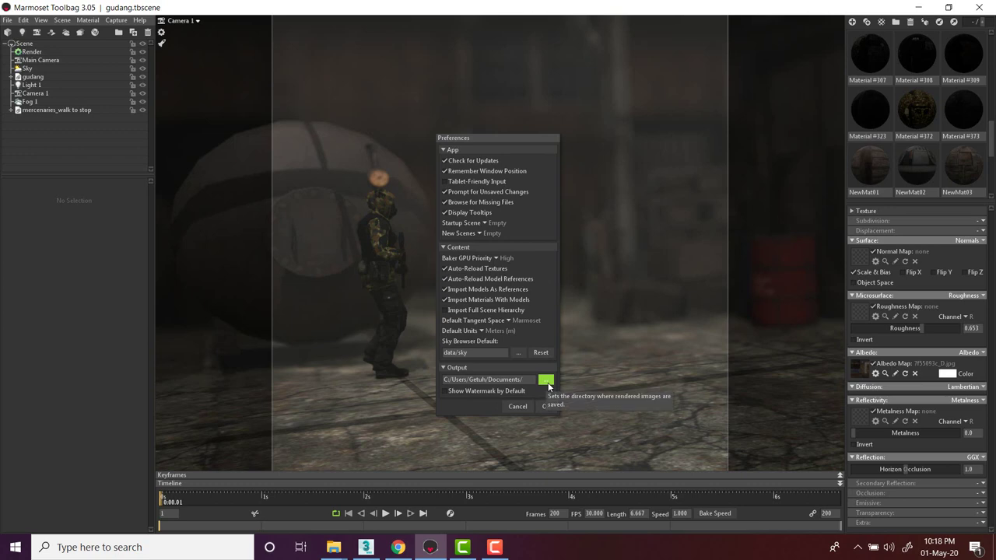
left_click(546, 382)
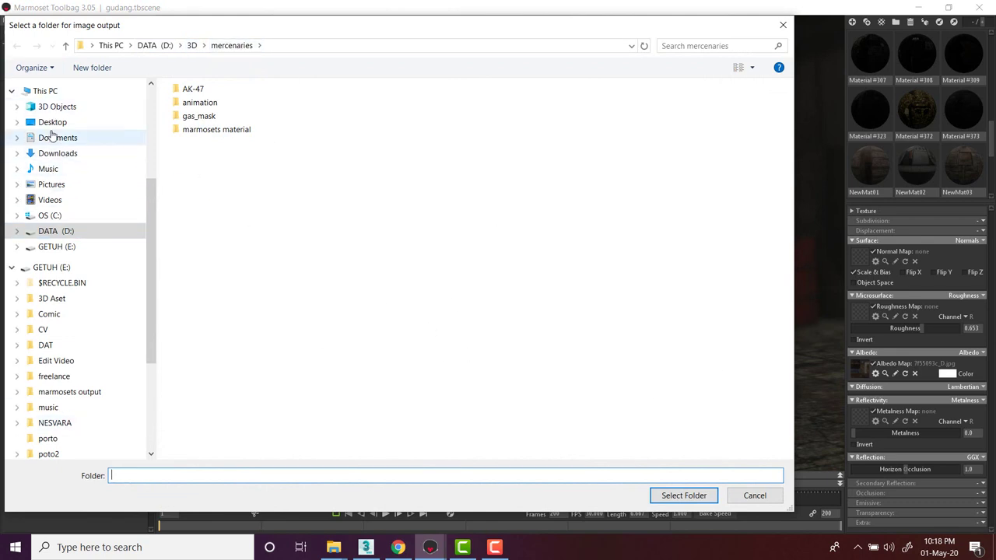
left_click(762, 495)
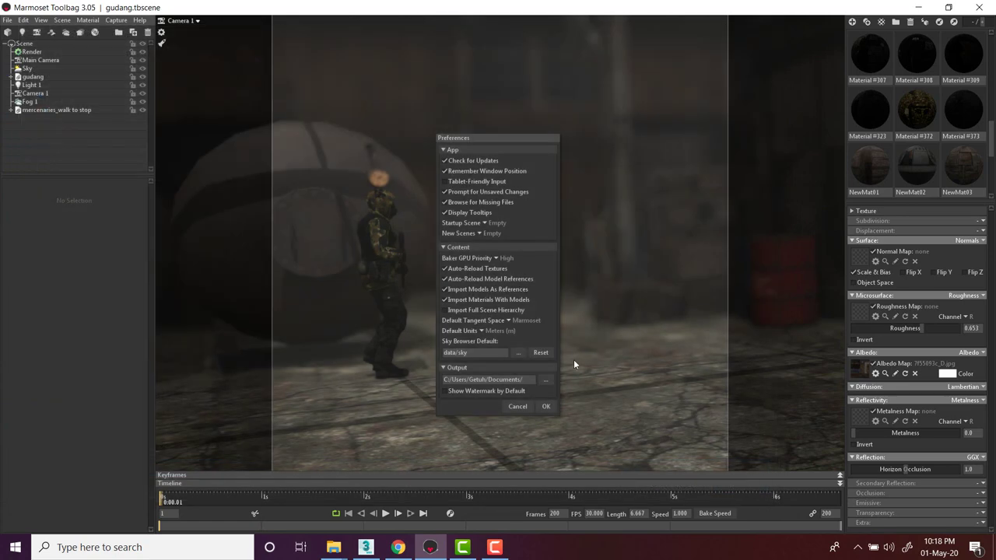
left_click(522, 405)
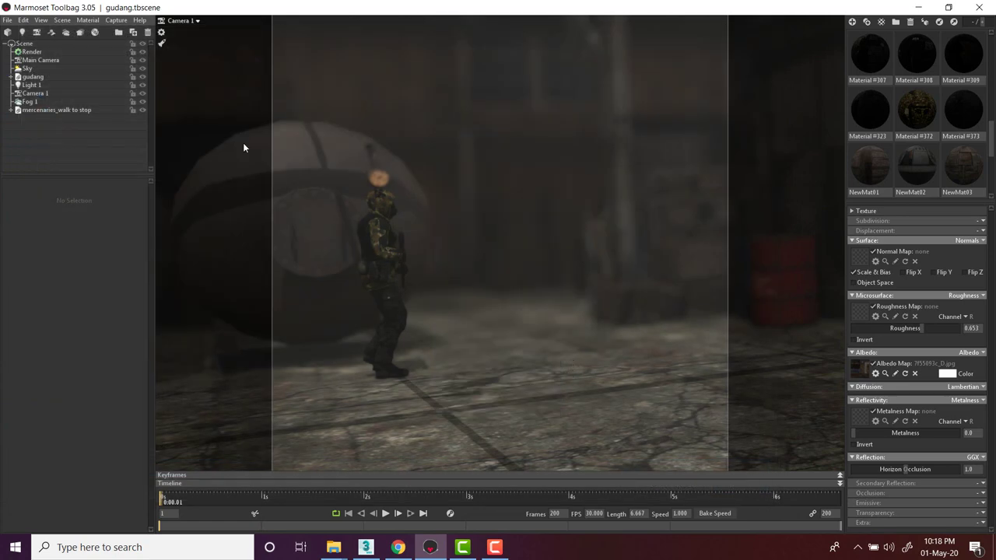
Set the timeline to 100 frames, scrub through the soldier's walk, and return to the start
left_click(115, 21)
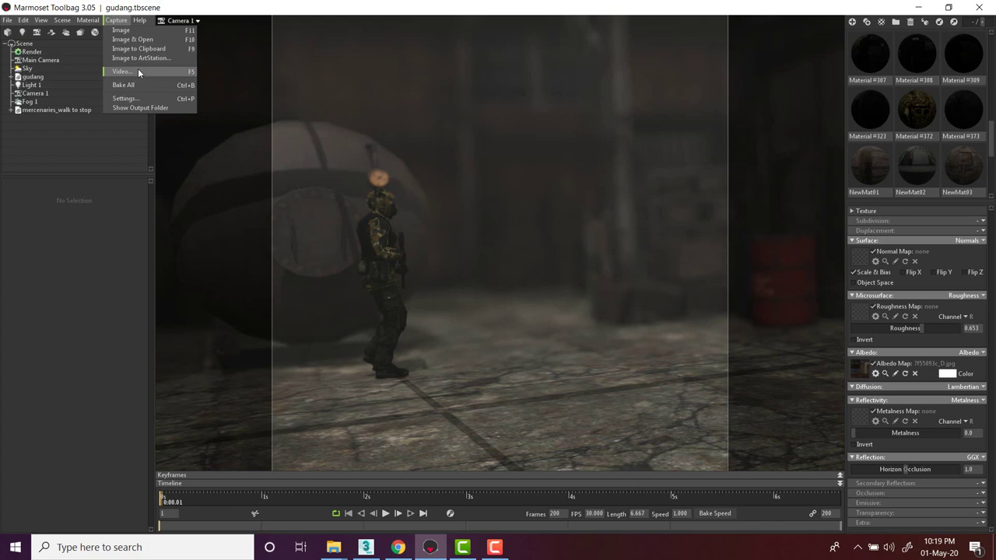
left_click(535, 239)
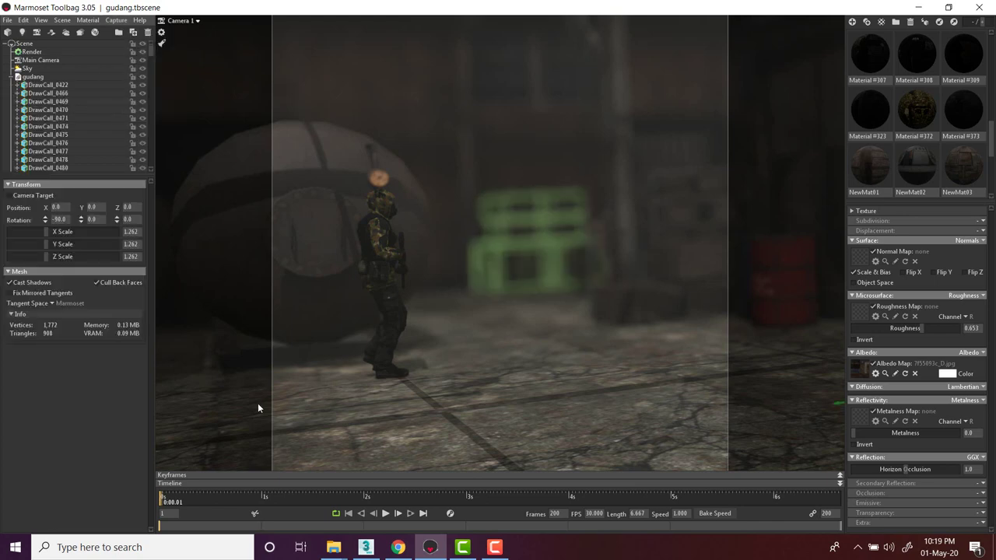
left_click_drag(165, 504, 161, 537)
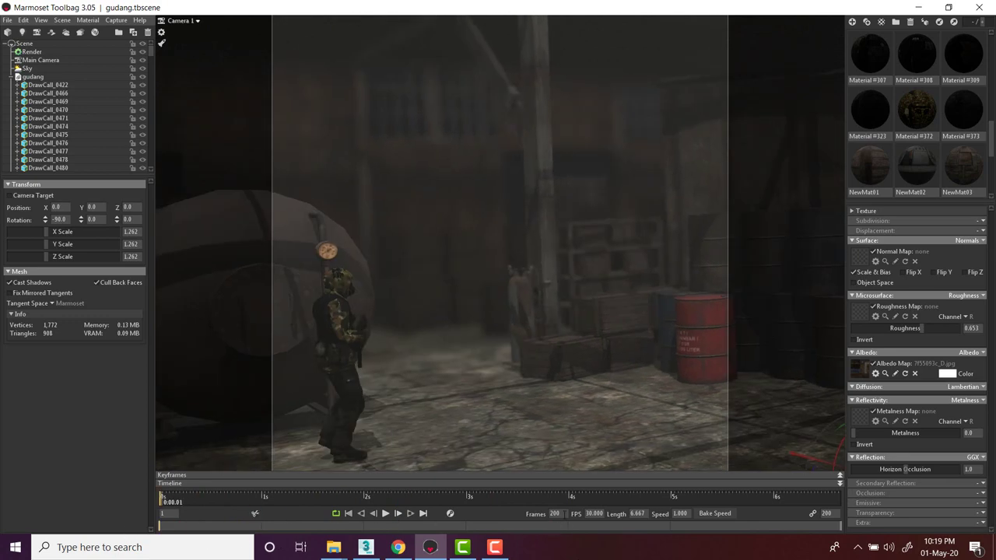
type("20")
type("0")
key("Return")
left_click_drag(165, 505, 648, 529)
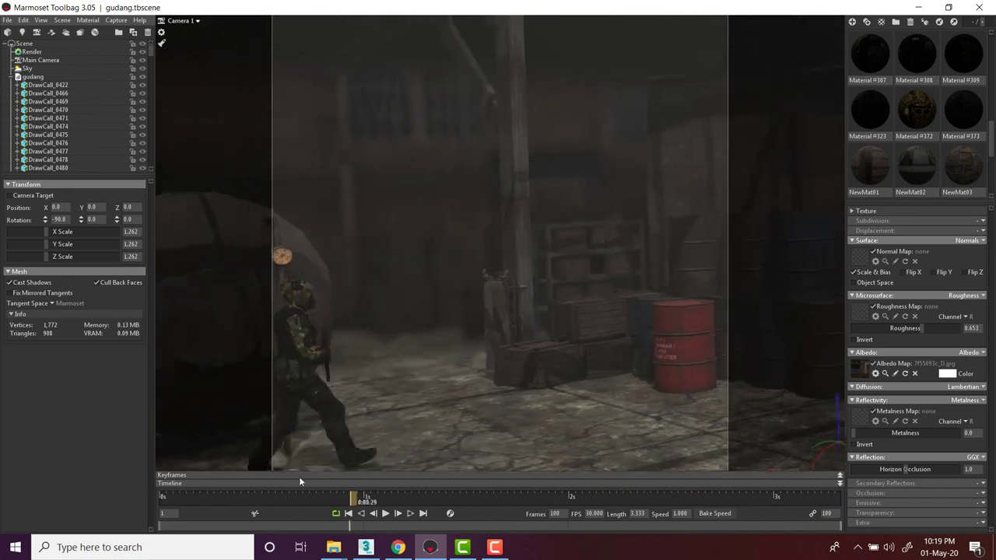
left_click_drag(299, 478, 157, 457)
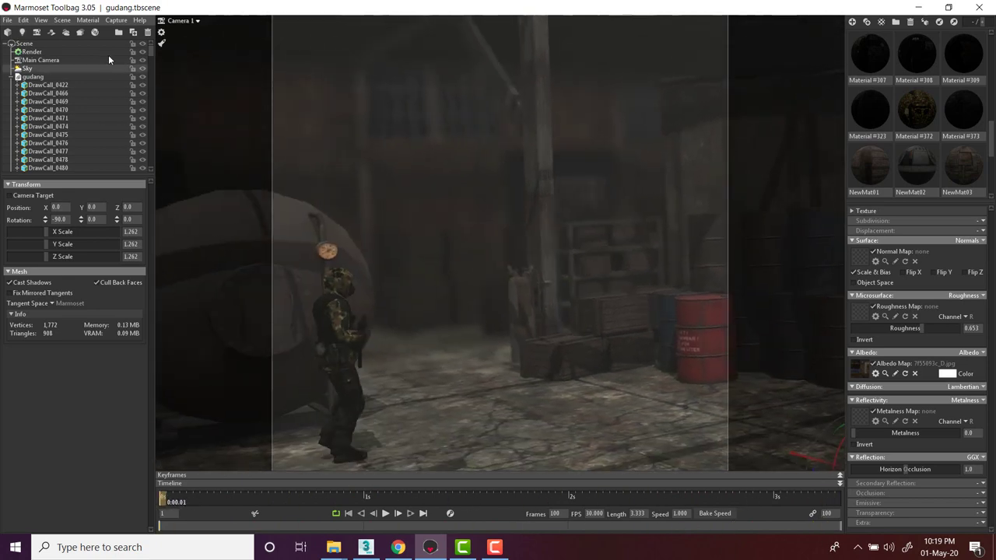
Examine the image and video options in the capture settings, including format, transparency and sampling, and cancel
left_click(117, 20)
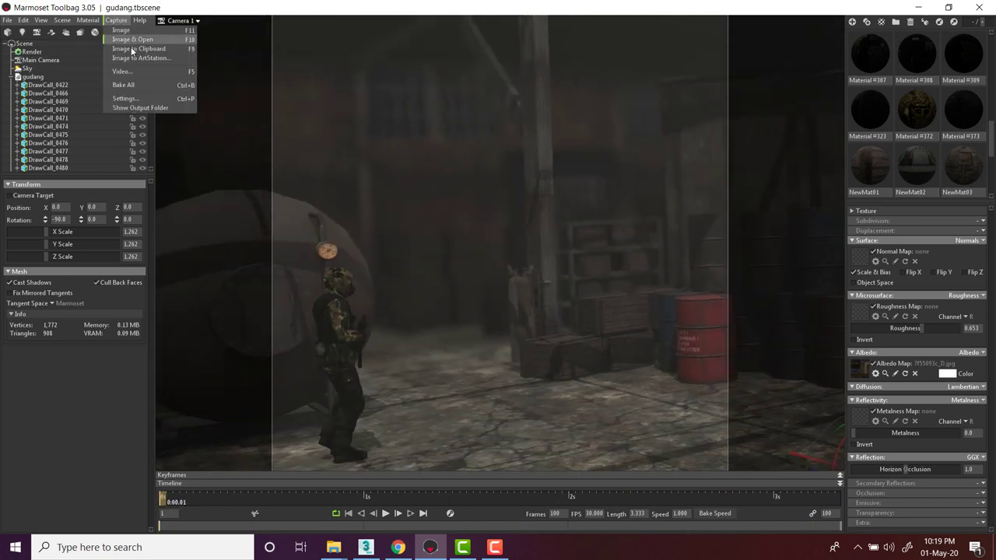
left_click(130, 99)
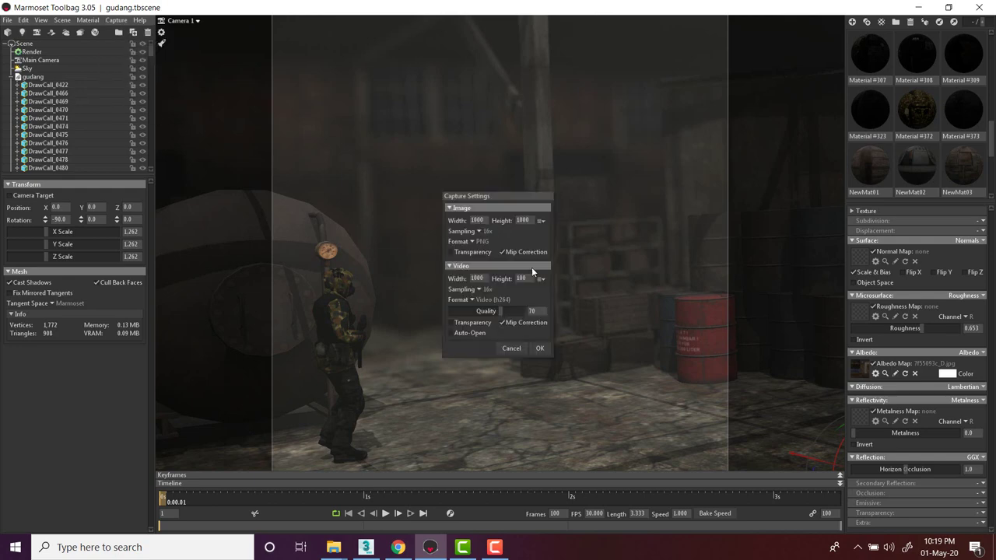
left_click(471, 242)
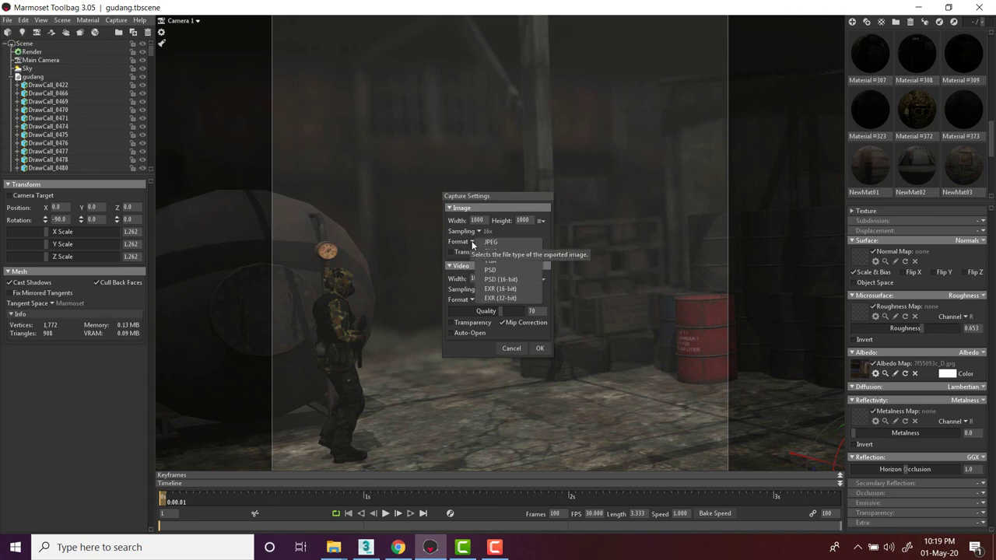
left_click(490, 251)
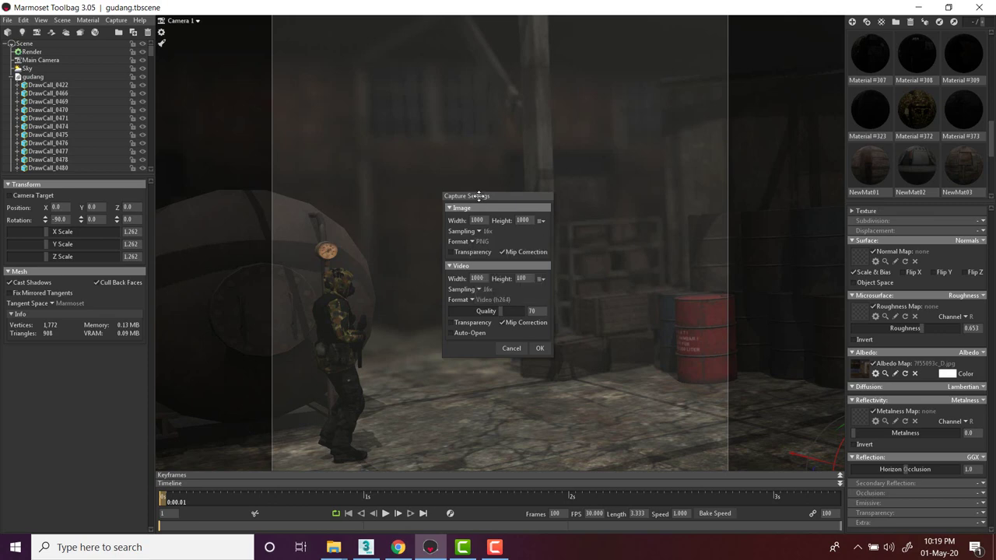
left_click(465, 254)
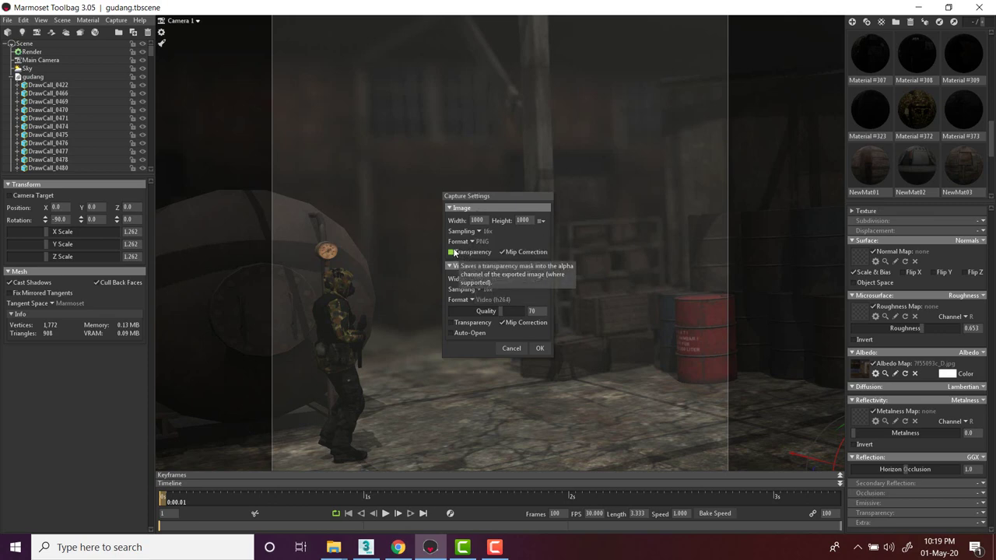
left_click(451, 252)
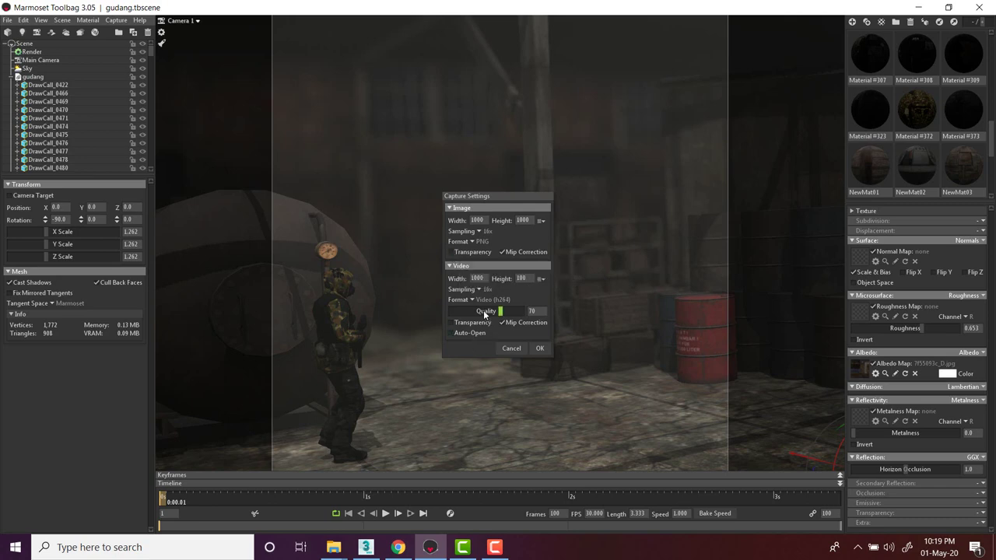
left_click(477, 288)
left_click(477, 288)
left_click(474, 300)
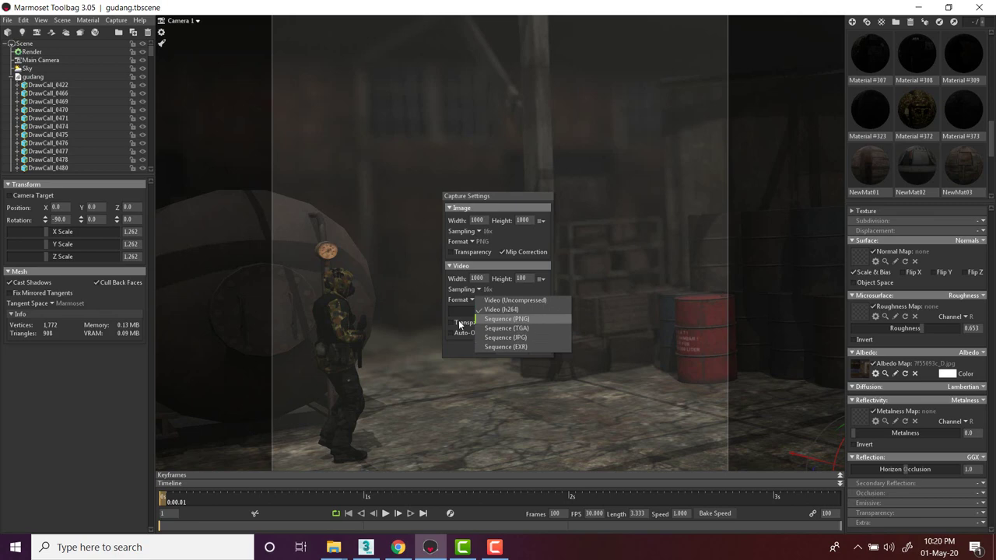
left_click(457, 354)
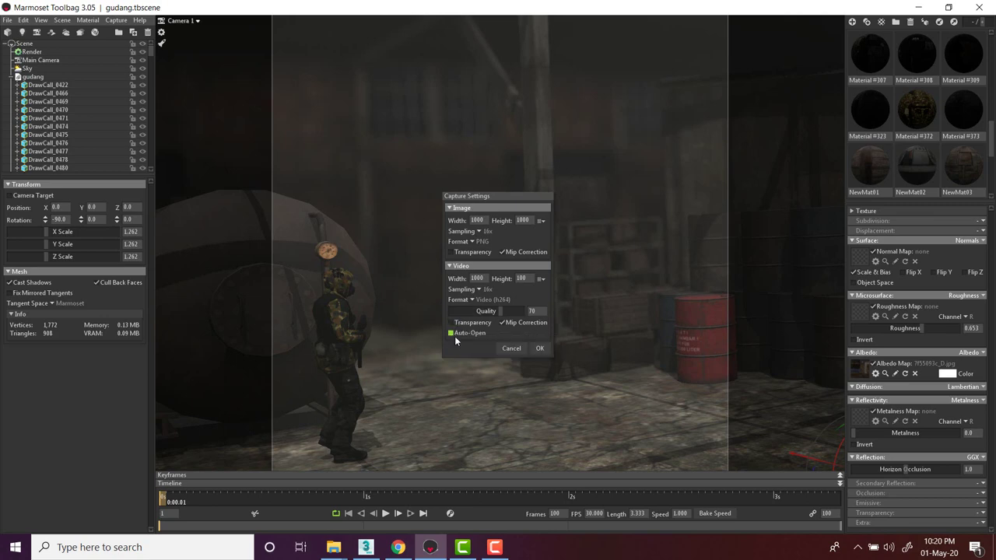
left_click(511, 348)
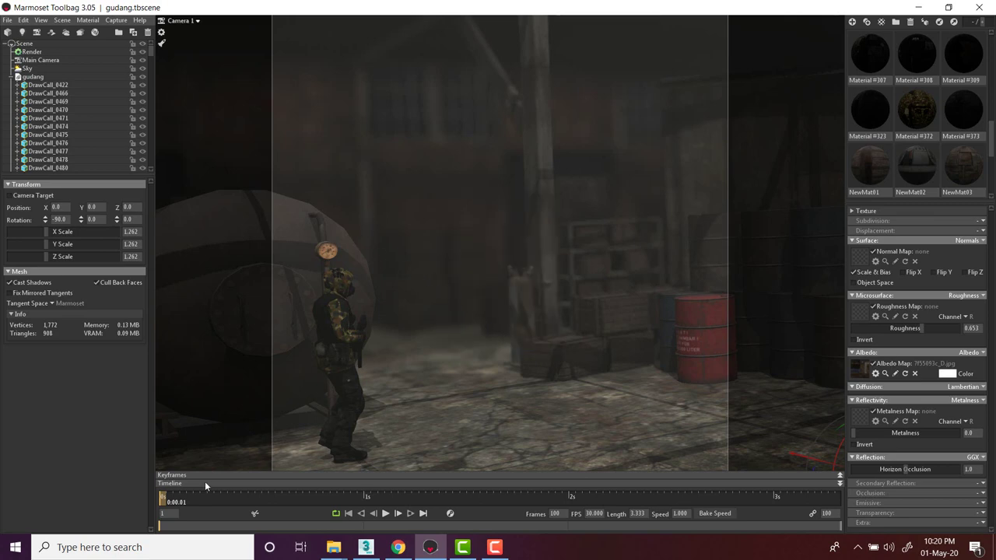